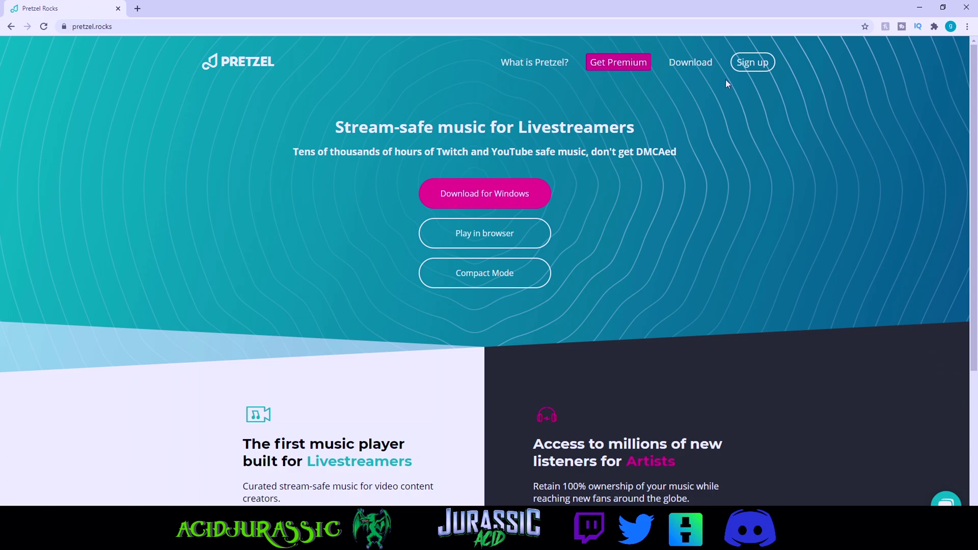
- Sign in to Pretzel with the Twitch account and open the music player in the browser
click(763, 70)
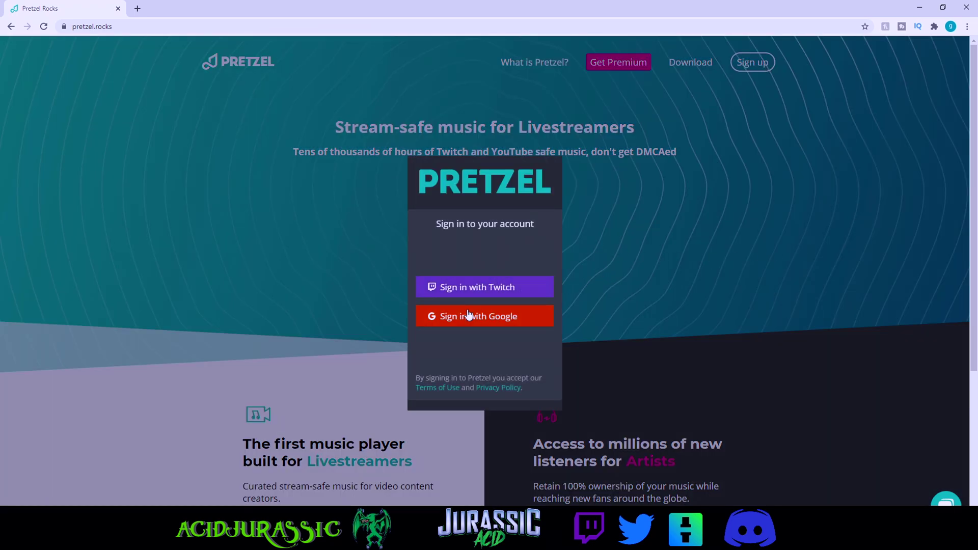
click(523, 289)
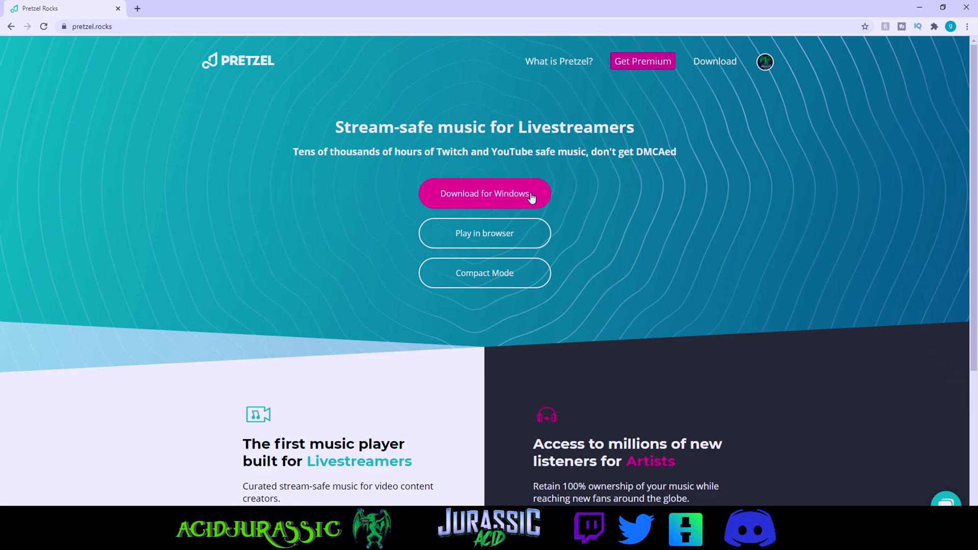
click(516, 238)
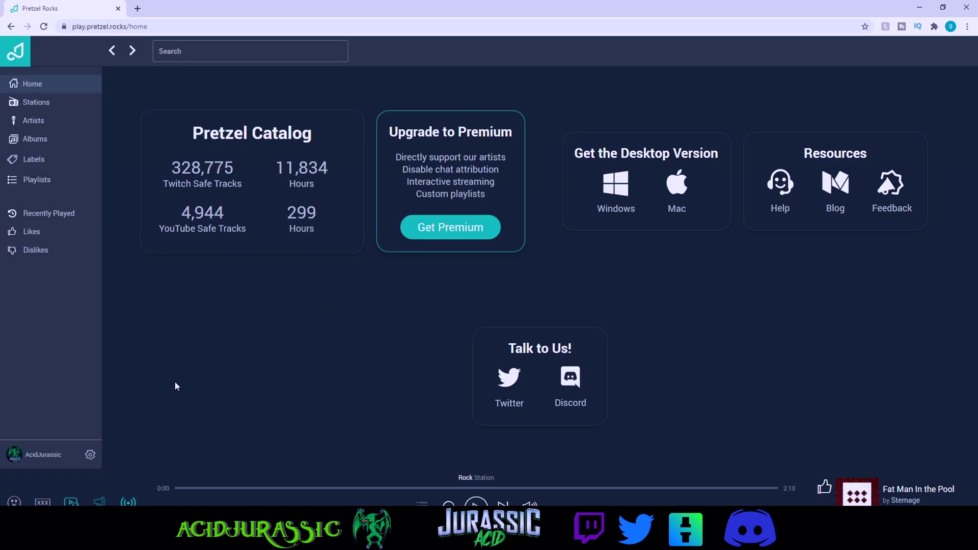
- In the player settings, set the audio output device to Default - Speakers (VB-Audio Cable B) and refresh the audio devices, accepting the permission notice
click(90, 454)
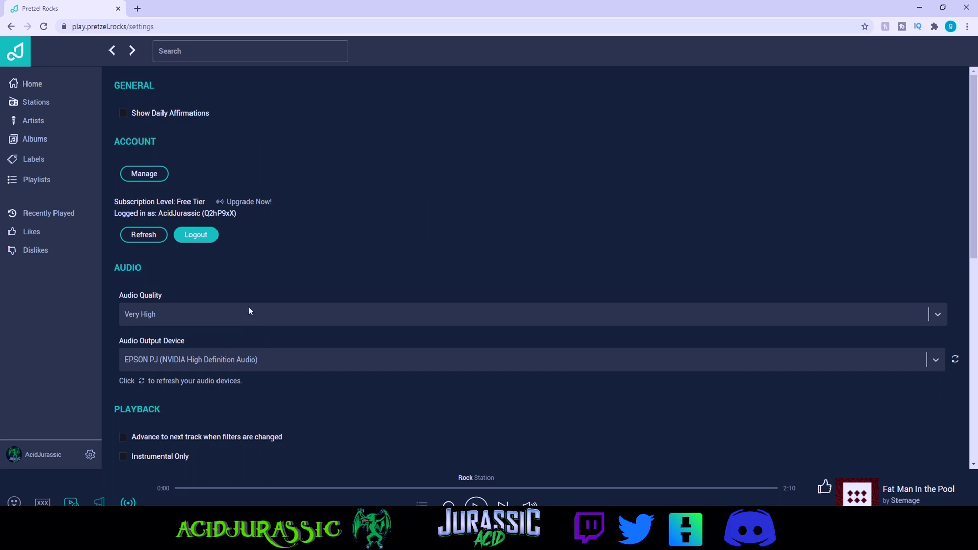
scroll(249, 310, down, 1)
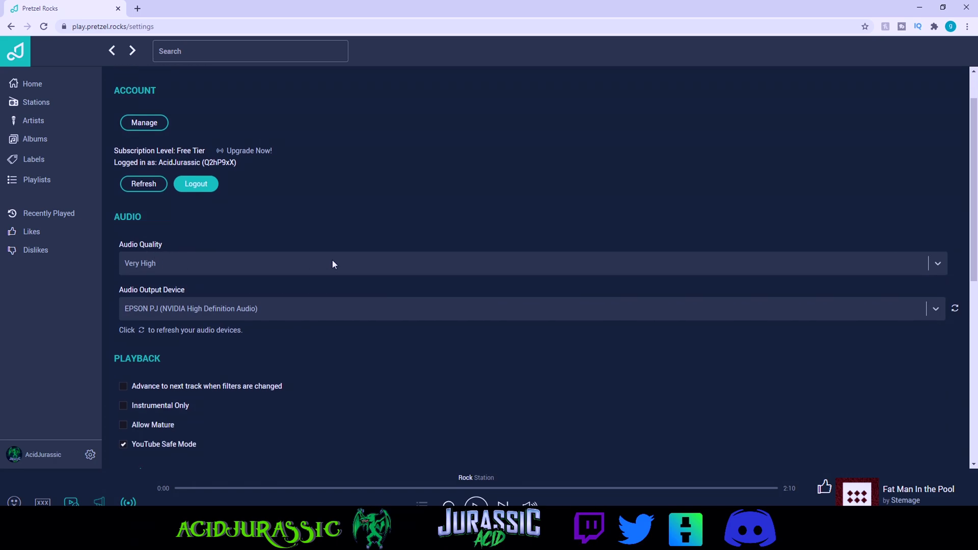
click(254, 309)
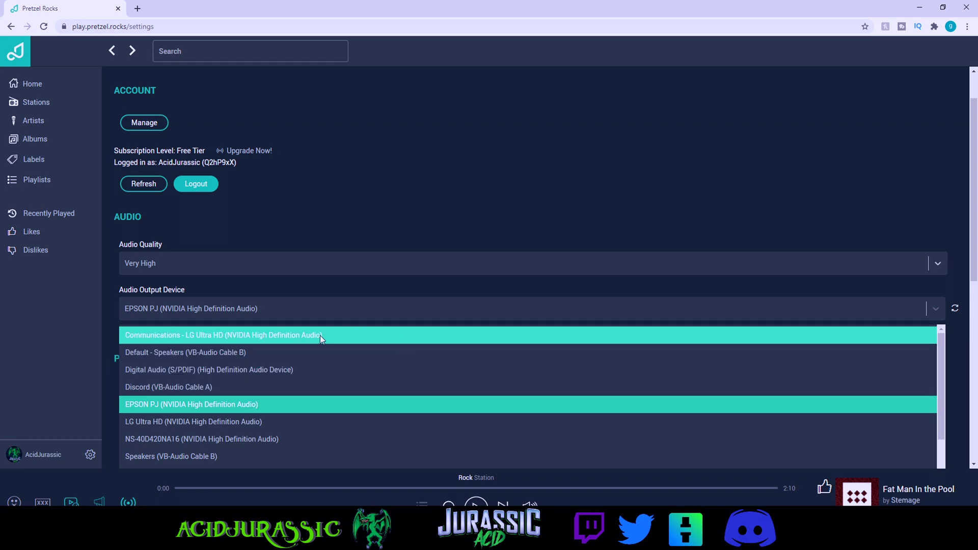
click(251, 353)
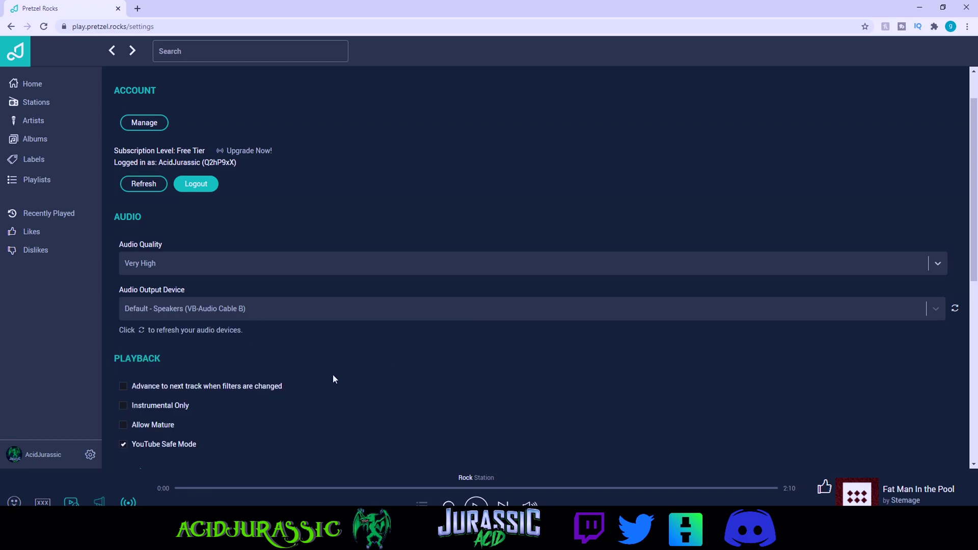
click(956, 312)
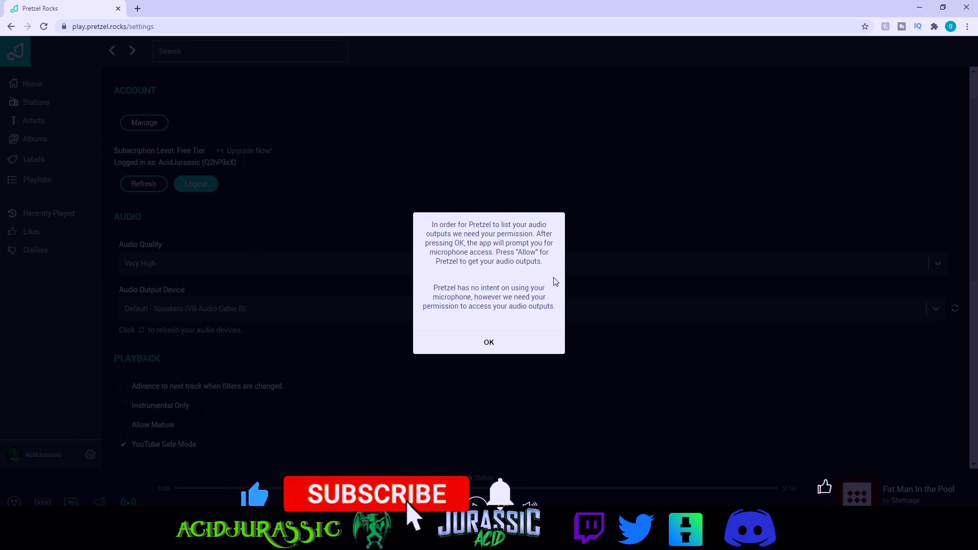
click(510, 341)
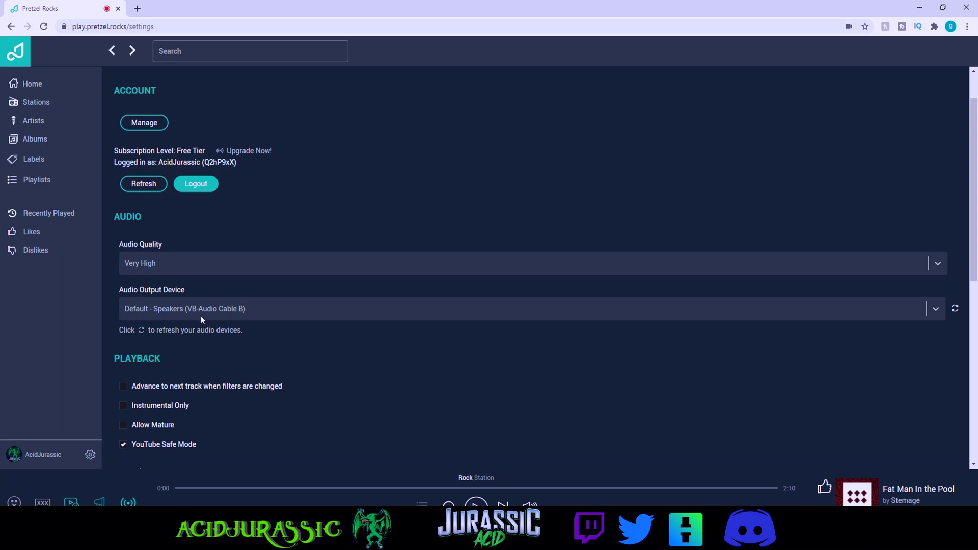
- Review the playback and What's Playing settings, and browse the full list of music stations
scroll(350, 386, down, 1)
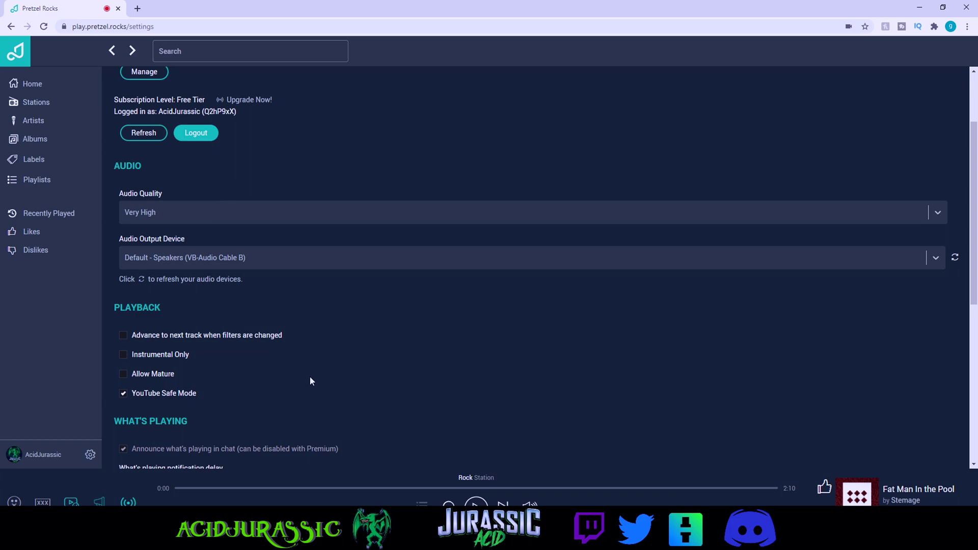
scroll(309, 377, down, 2)
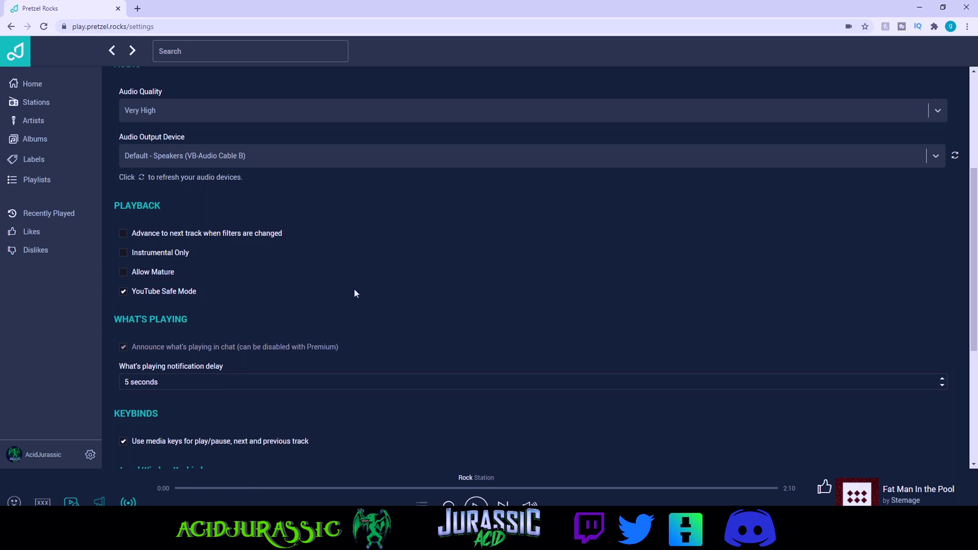
click(28, 102)
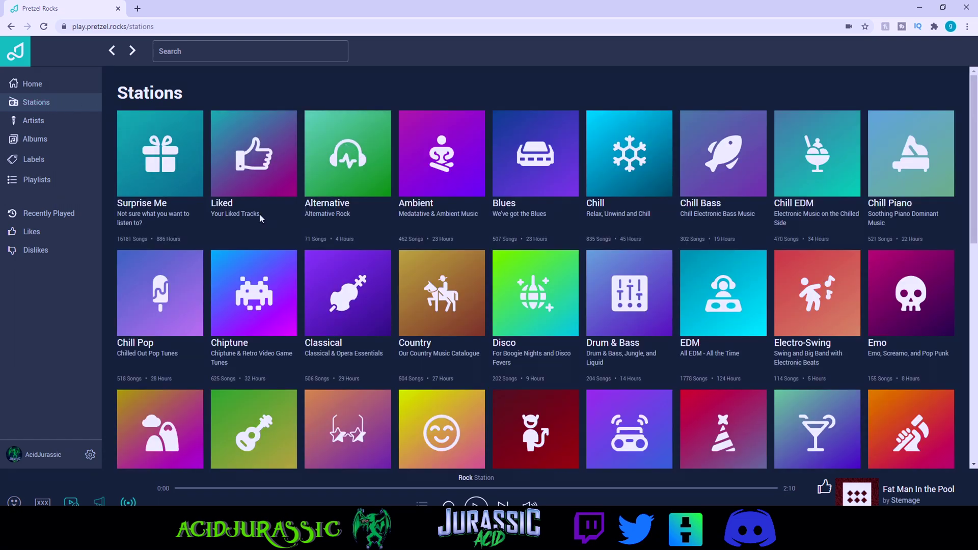
scroll(652, 204, down, 1)
scroll(738, 152, down, 5)
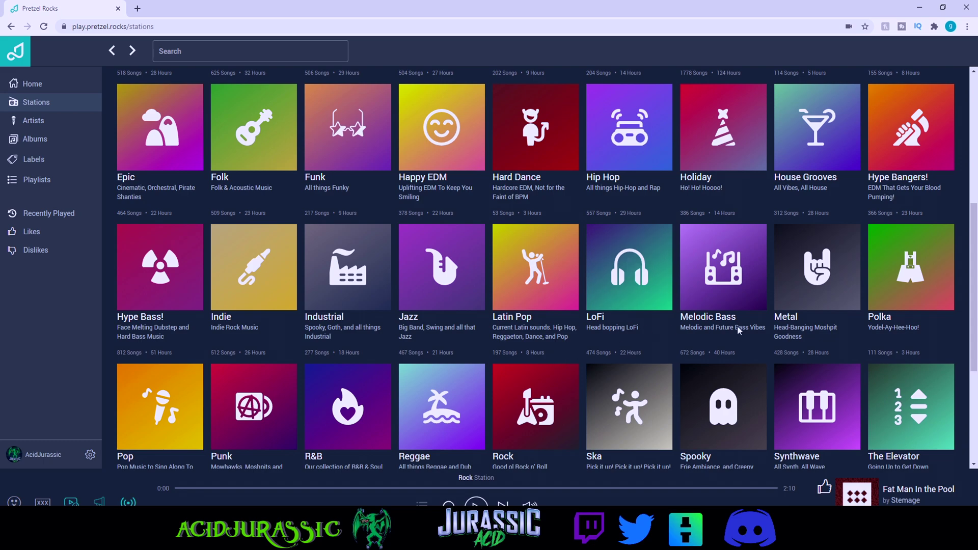
scroll(568, 305, down, 3)
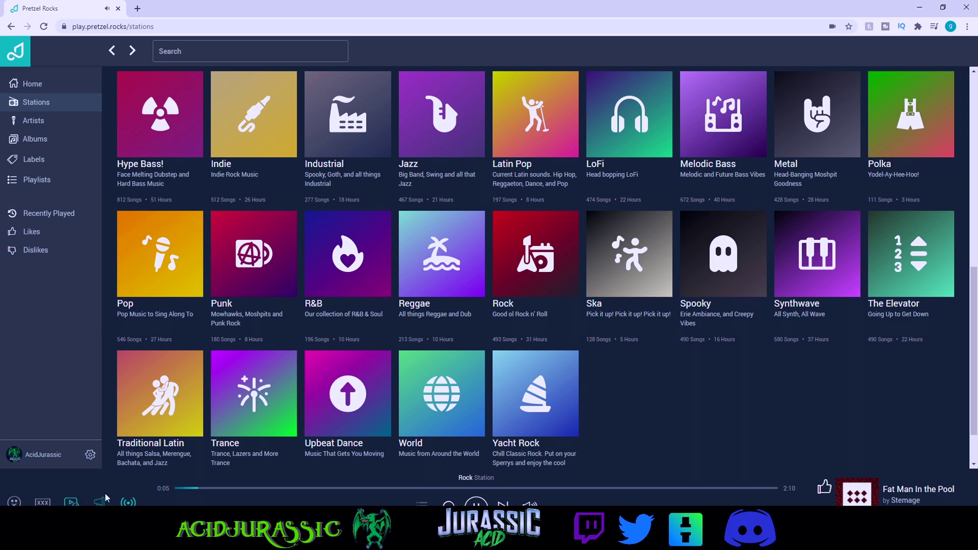
- Lower the playback volume of the Rock station in the browser player
mouse_move(530, 503)
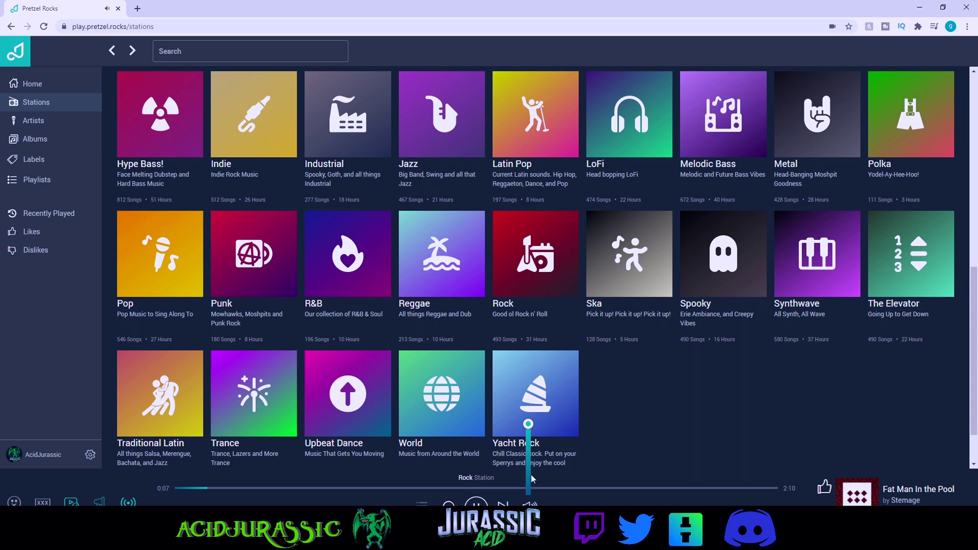
mouse_move(528, 447)
mouse_down()
mouse_move(528, 489)
mouse_move(528, 460)
mouse_up()
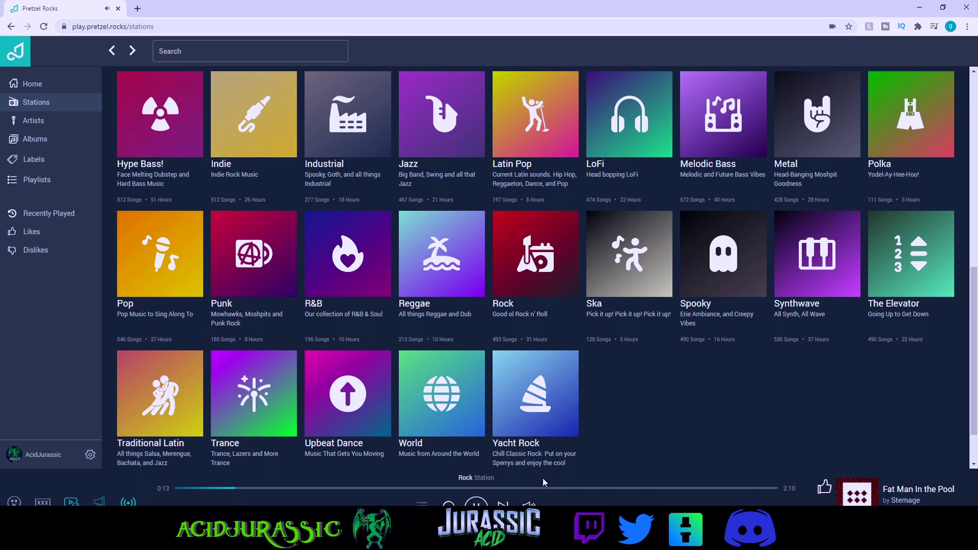
scroll(680, 411, up, 10)
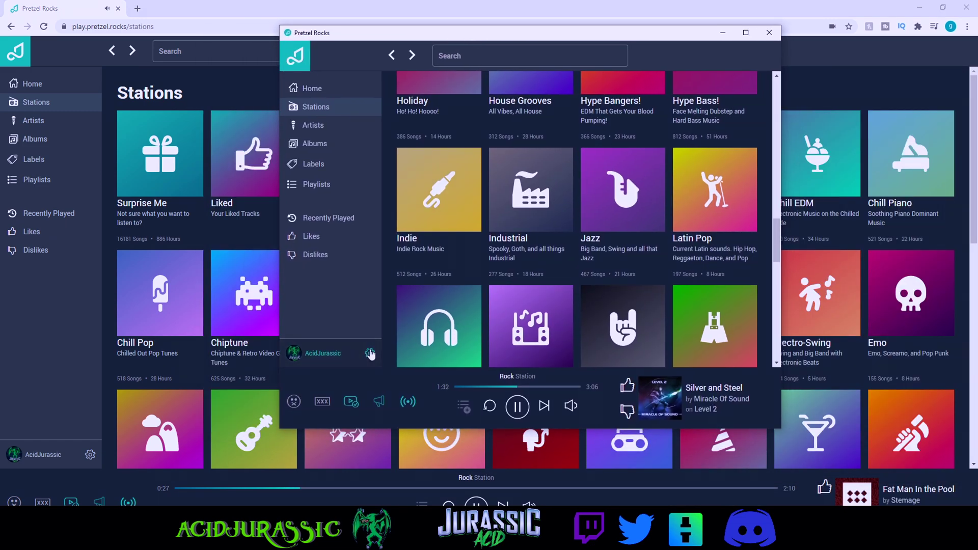
- Examine the desktop player's audio and file output settings, switching Write Track Info to file off and on again
click(370, 354)
scroll(502, 254, down, 2)
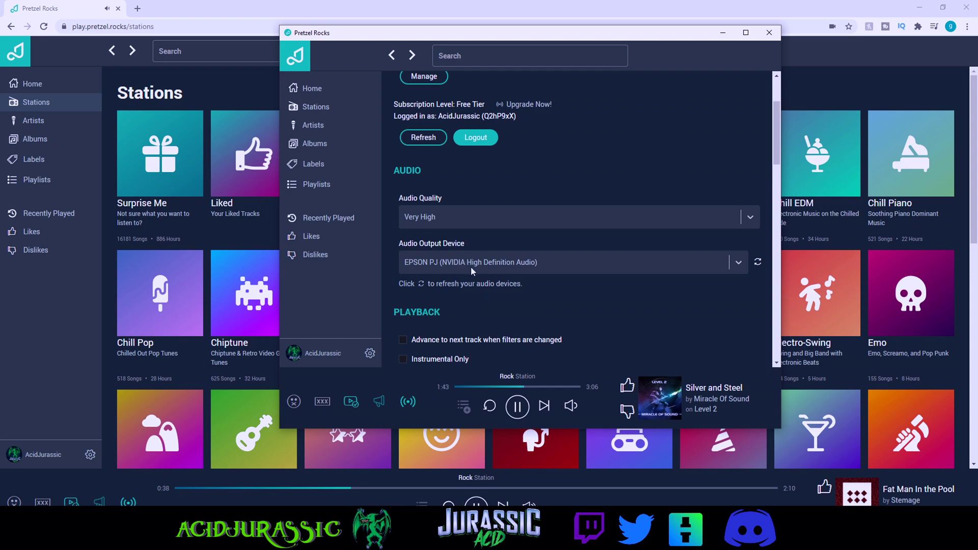
scroll(471, 267, down, 4)
scroll(484, 283, down, 2)
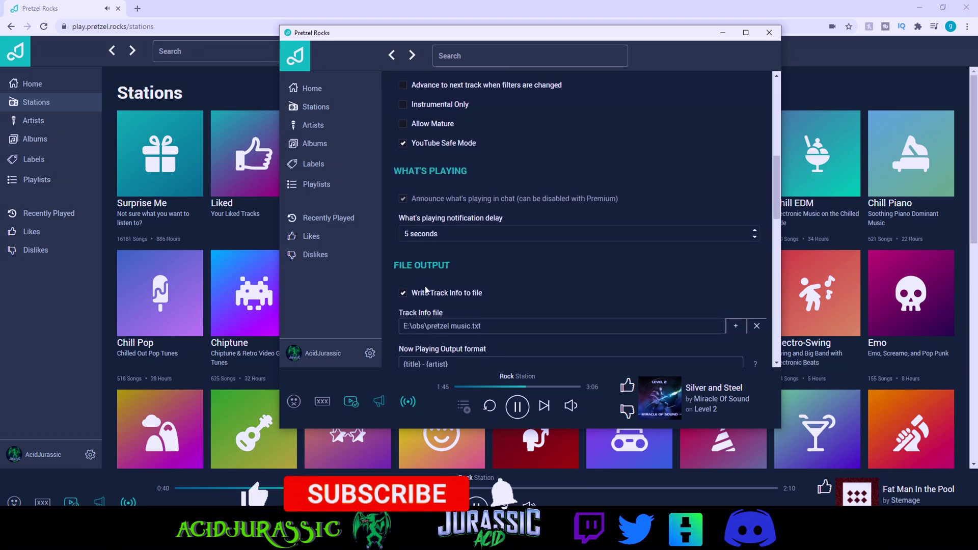
click(399, 244)
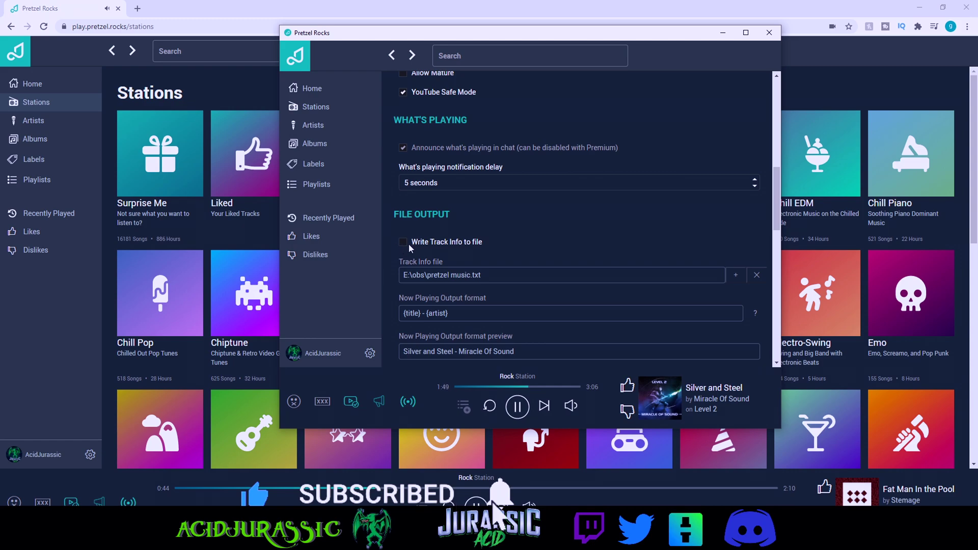
click(403, 243)
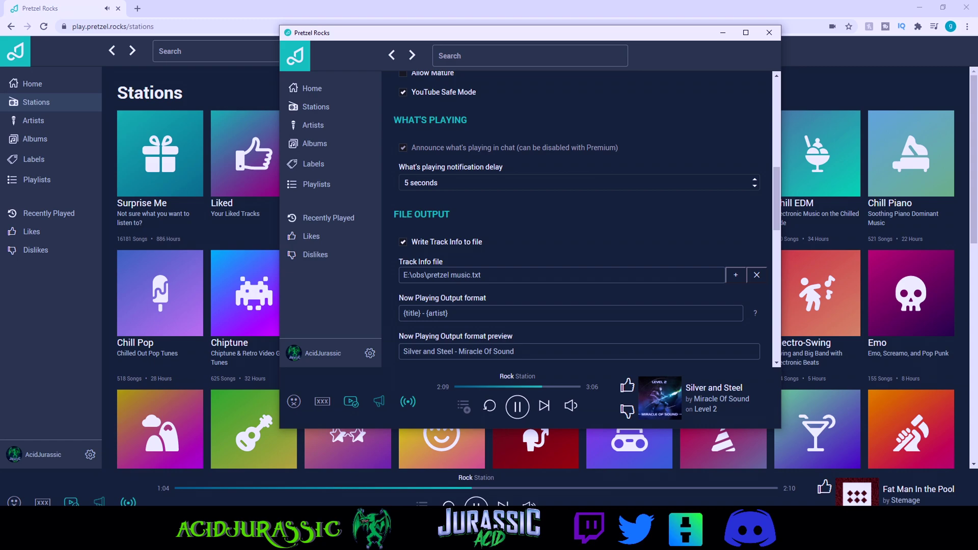
- Switch to OBS and add a new Audio Output Capture source named pretzel to the Display Scene
key(alt+Tab)
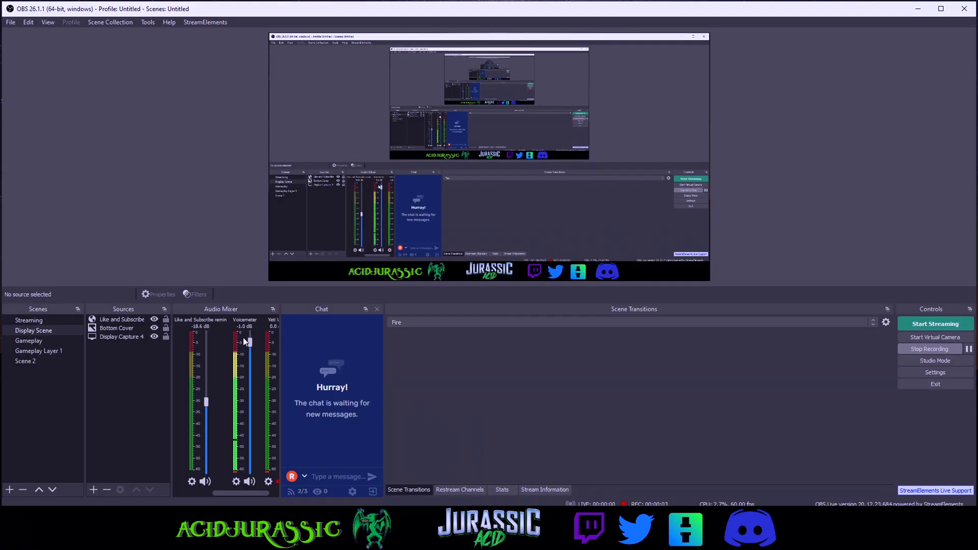
click(94, 490)
click(177, 295)
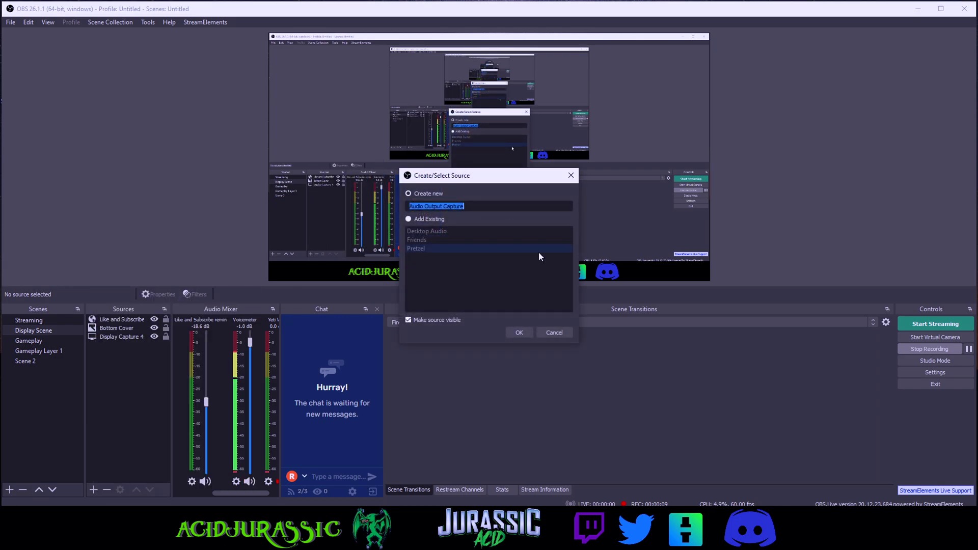
text(pretzel)
key(Return)
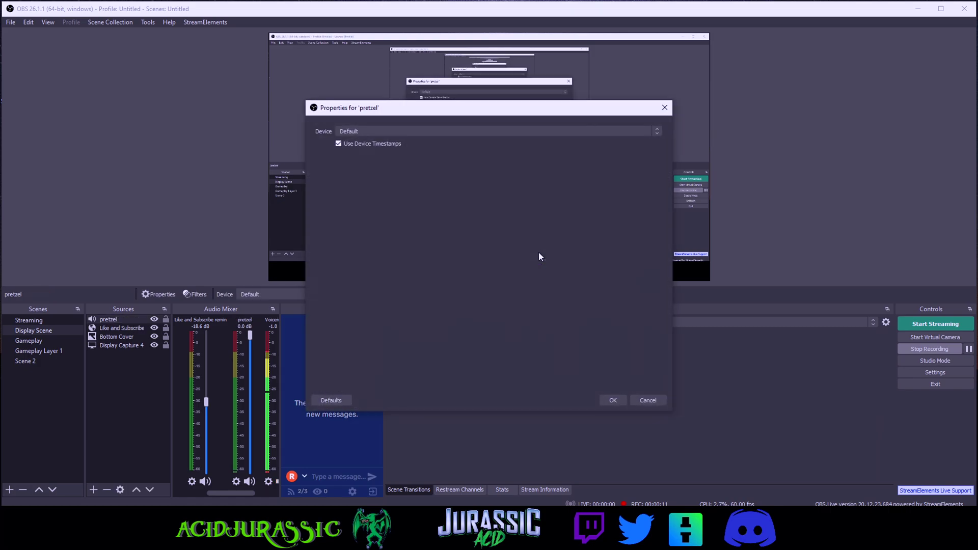
- Set the pretzel source's device to EPSON PJ (NVIDIA High Definition Audio) and accept its properties
click(399, 133)
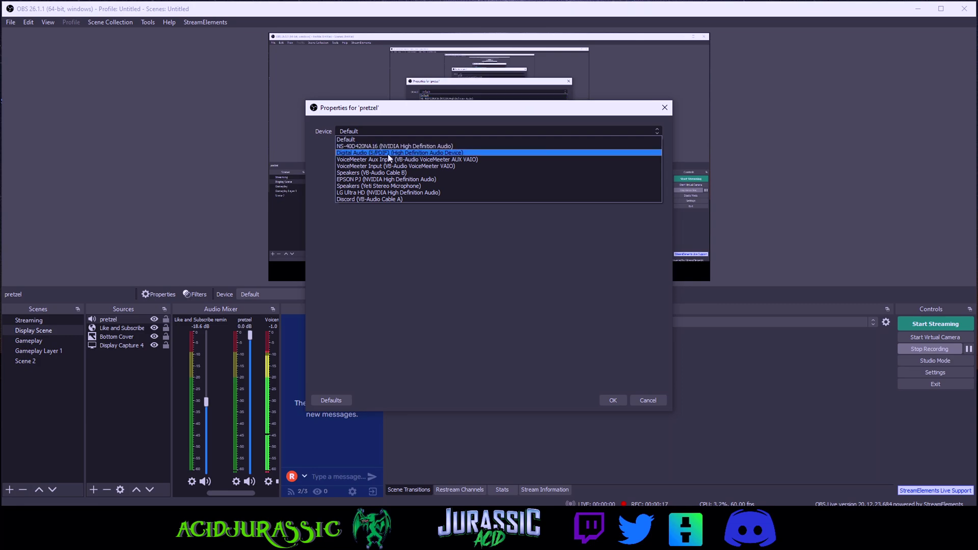
click(376, 179)
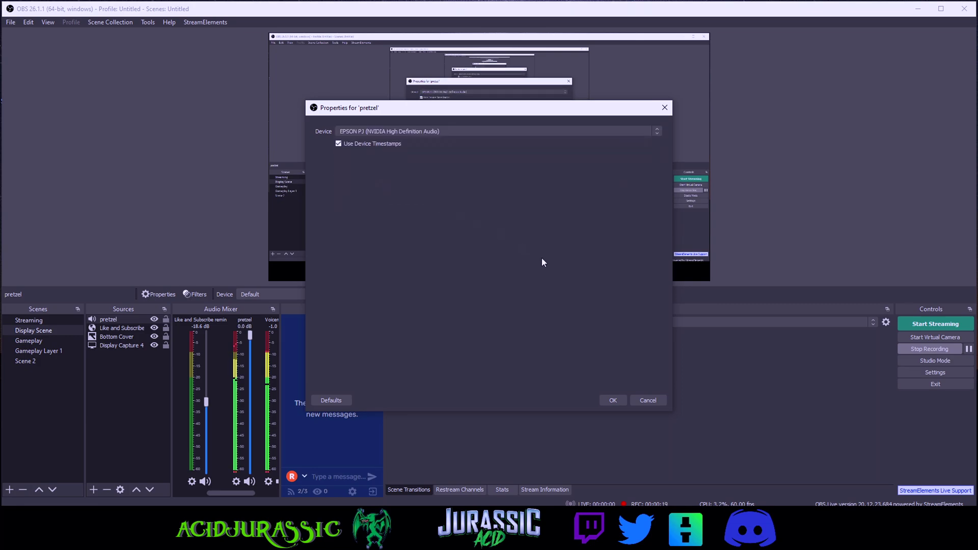
click(613, 400)
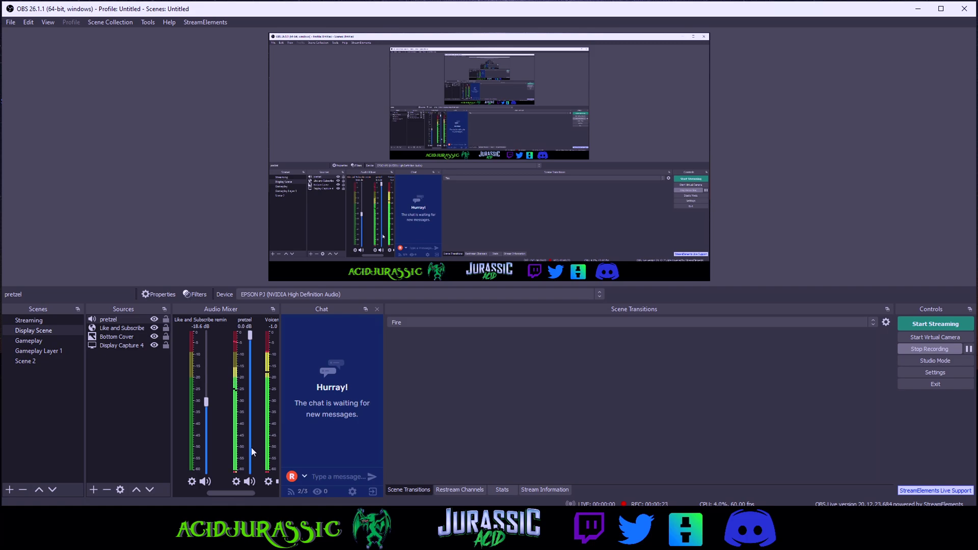
- Examine the track assignments 1 to 6 of the pretzel source and the other audio sources in the Advanced Audio Properties
click(236, 481)
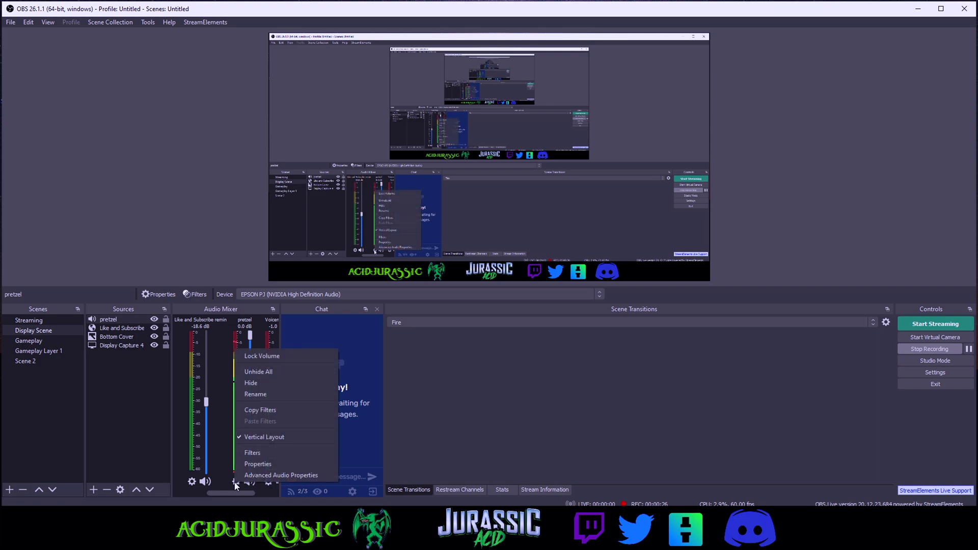
click(263, 476)
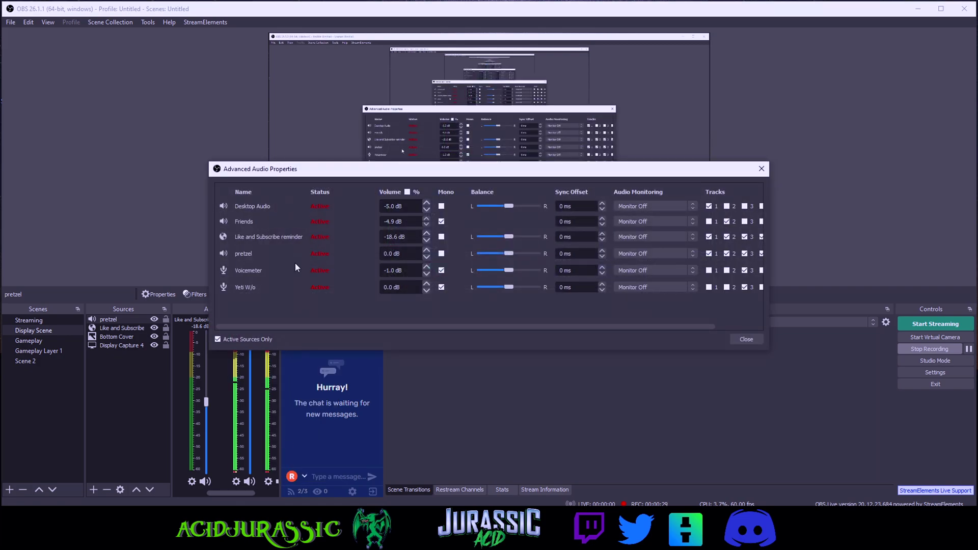
drag(357, 169, 200, 157)
drag(612, 201, 783, 213)
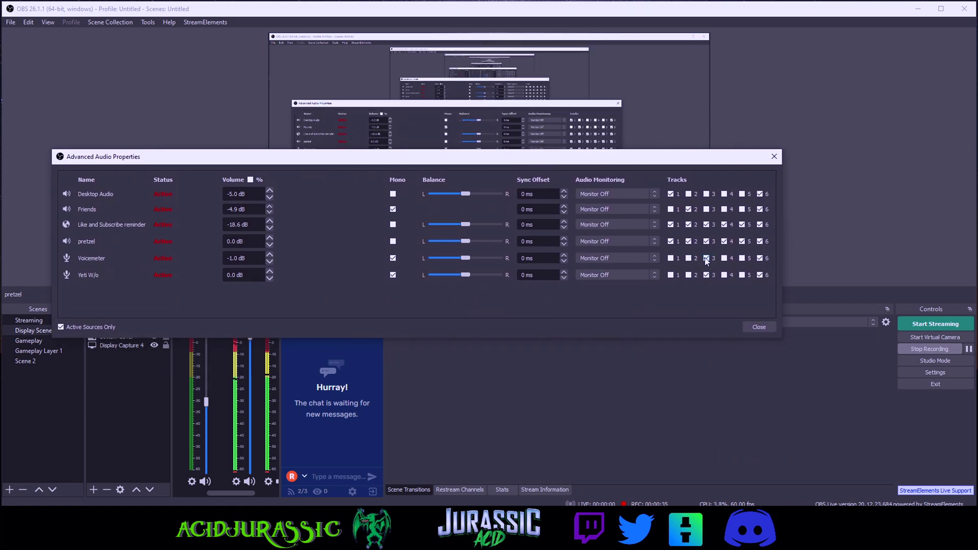
key(Escape)
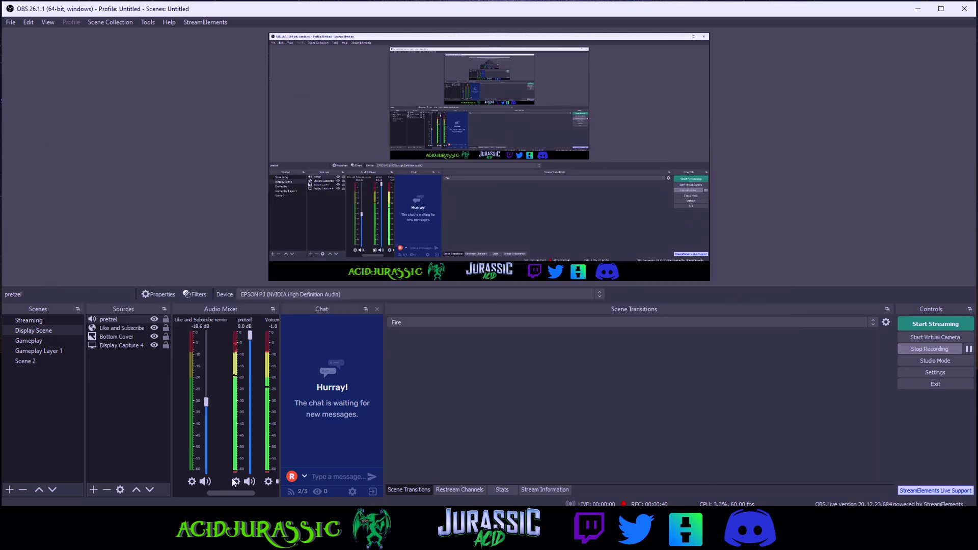
click(236, 482)
click(274, 476)
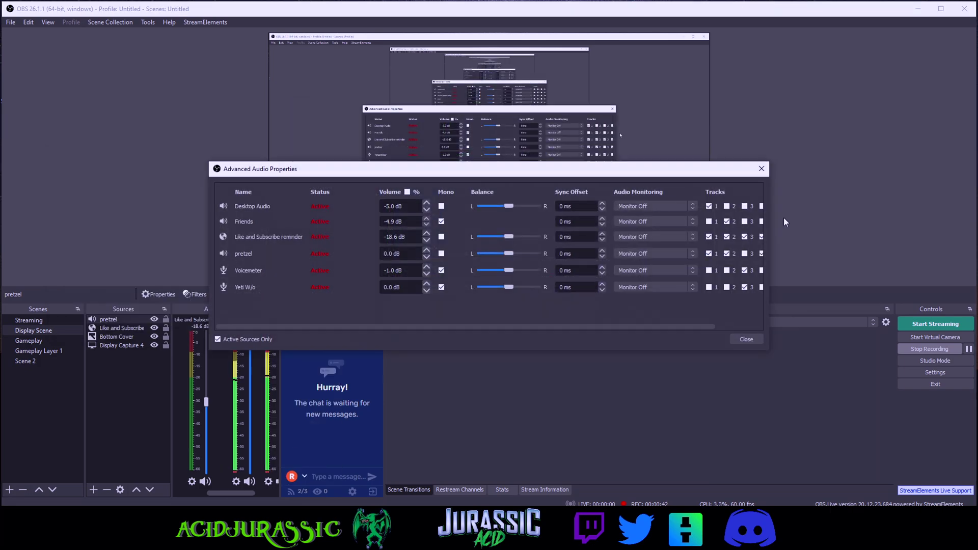
drag(769, 264, 857, 255)
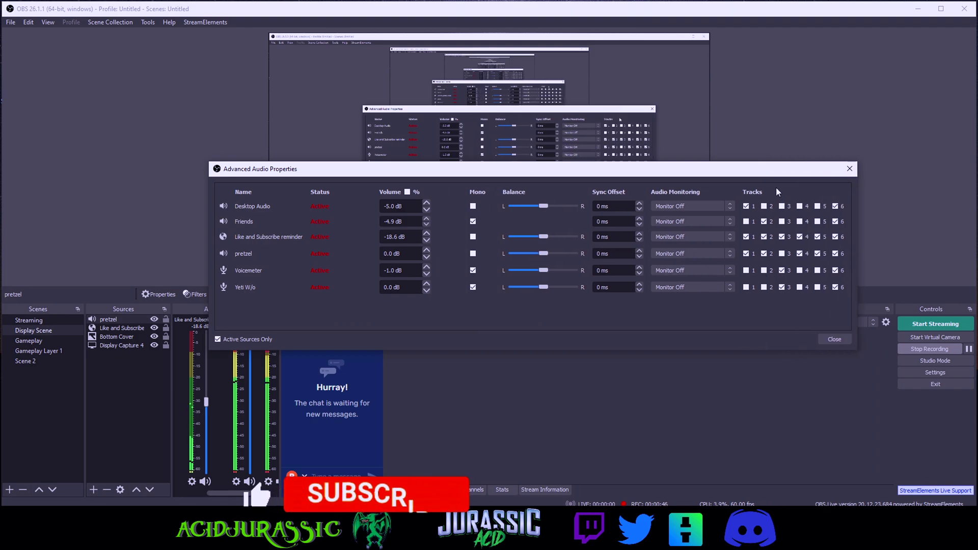
drag(785, 173, 706, 156)
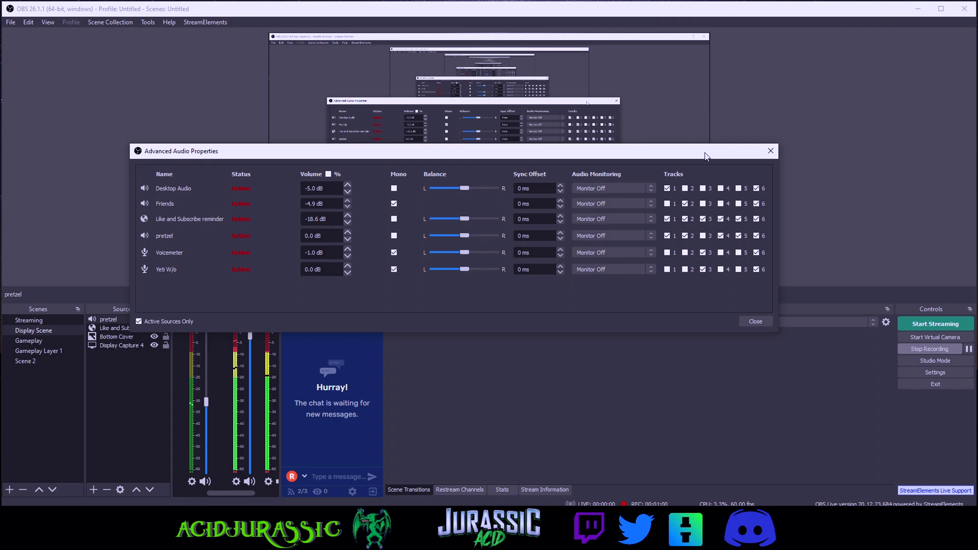
click(756, 321)
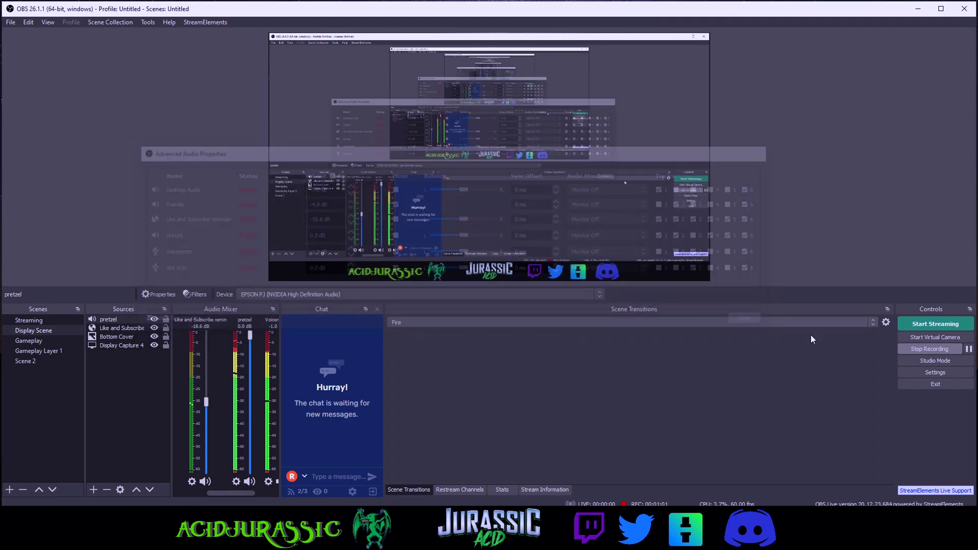
- Examine the audio track selections for streaming and recording in the output settings, and leave the settings without changes
click(936, 374)
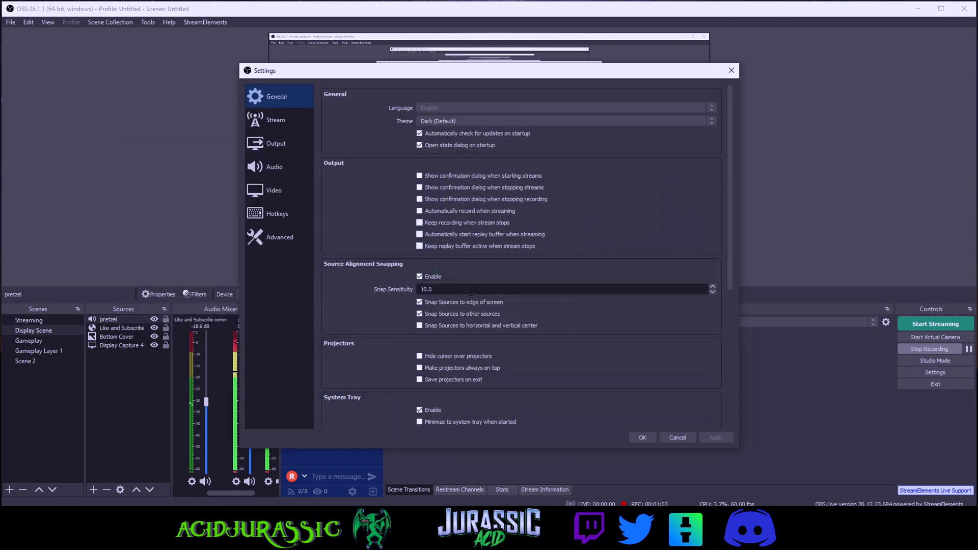
click(271, 120)
click(278, 137)
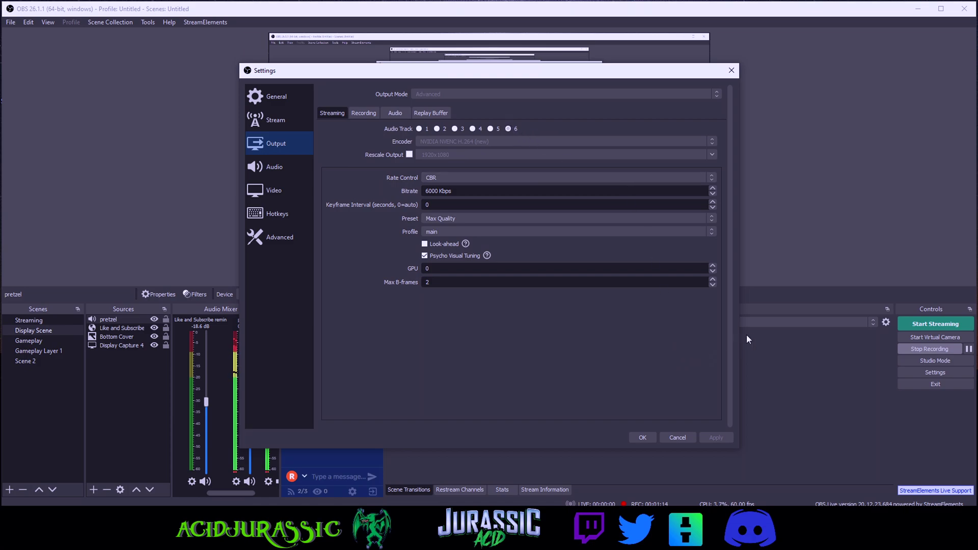
click(355, 113)
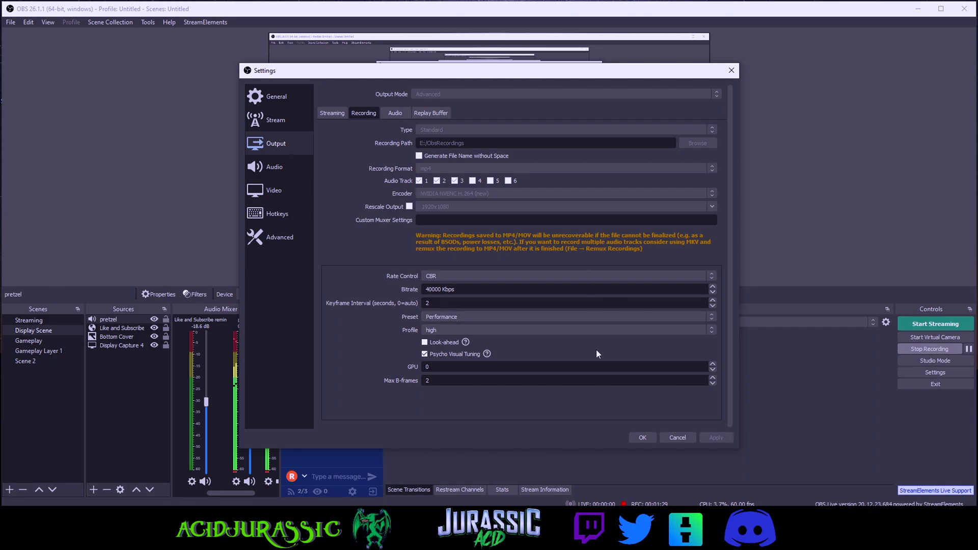
click(678, 438)
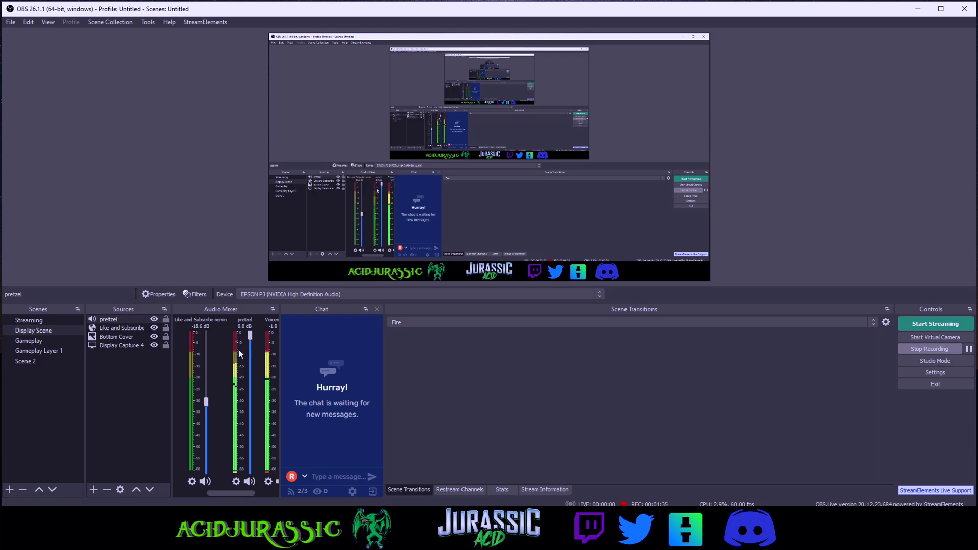
- Lower the pretzel source's volume in the audio mixer to -7.2 dB
drag(250, 335, 252, 368)
drag(252, 370, 250, 376)
- Add a new Text (GDI+) source named music to the Display Scene
click(96, 492)
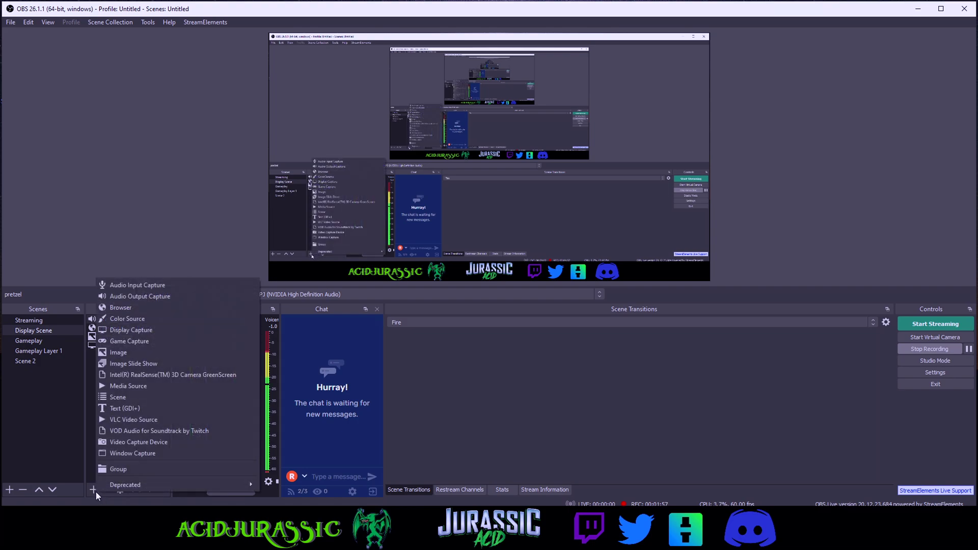
click(149, 409)
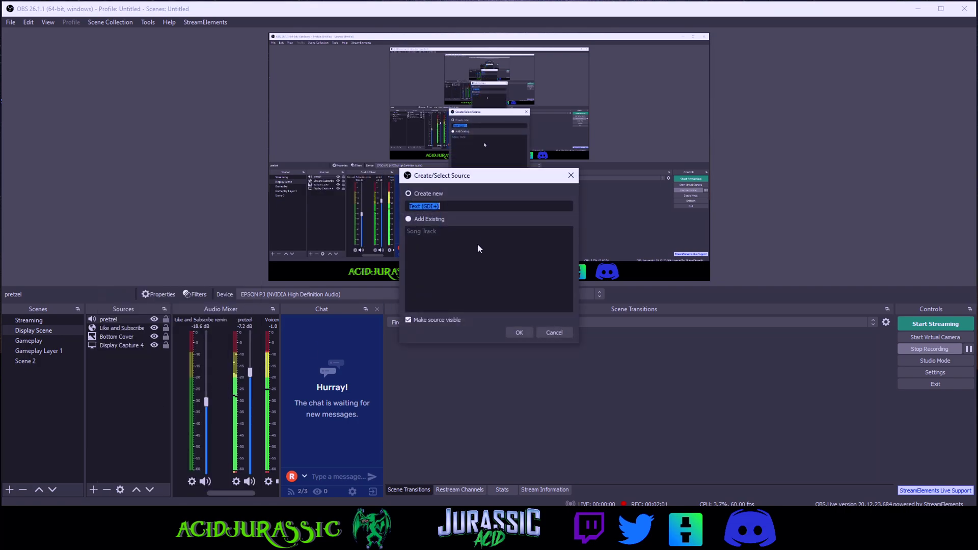
text(music)
key(Return)
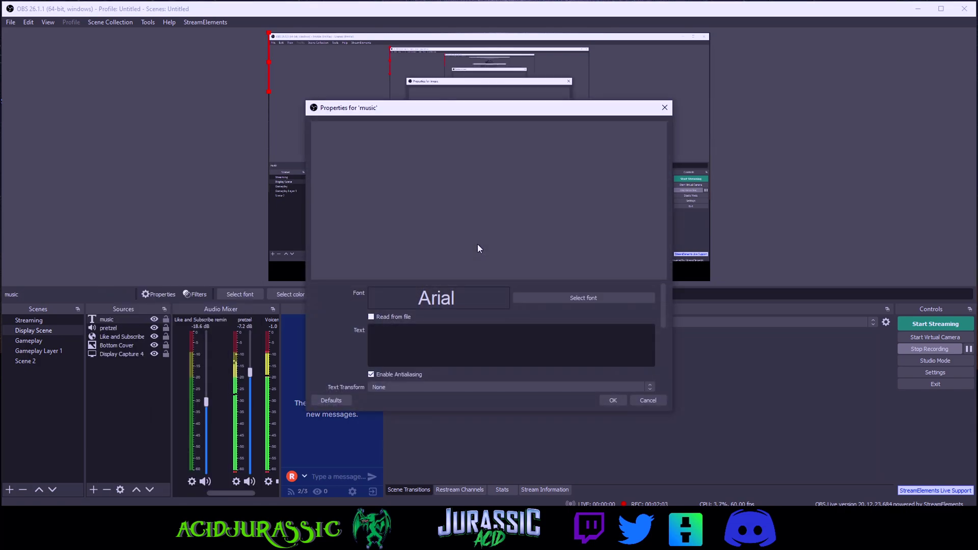
- Set the music text's font to Ebrima Regular at size 72
click(583, 298)
scroll(432, 237, down, 3)
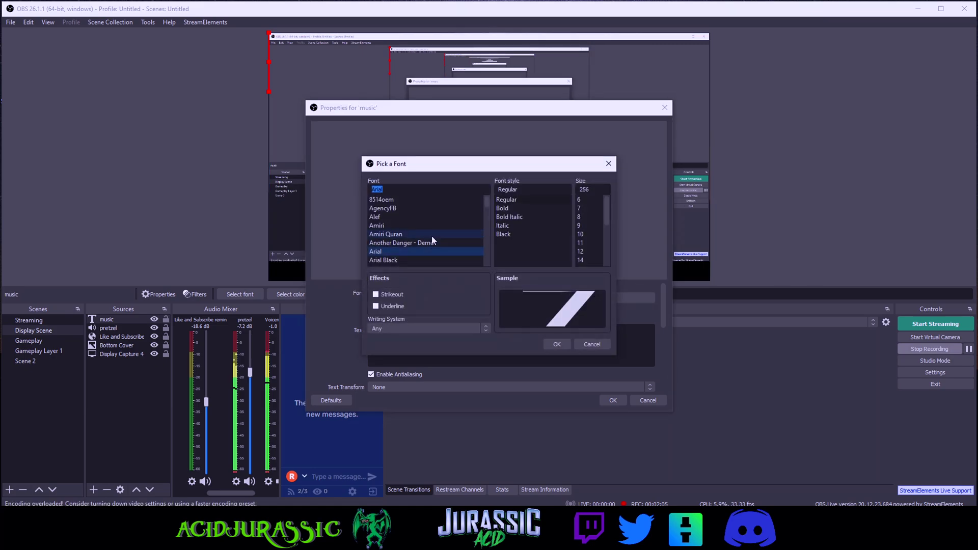
scroll(430, 227, down, 20)
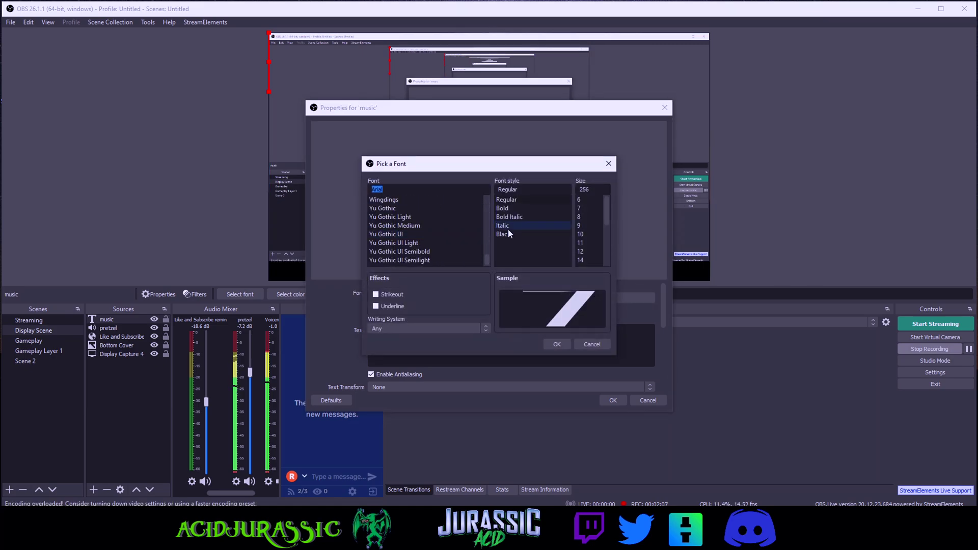
scroll(438, 234, up, 10)
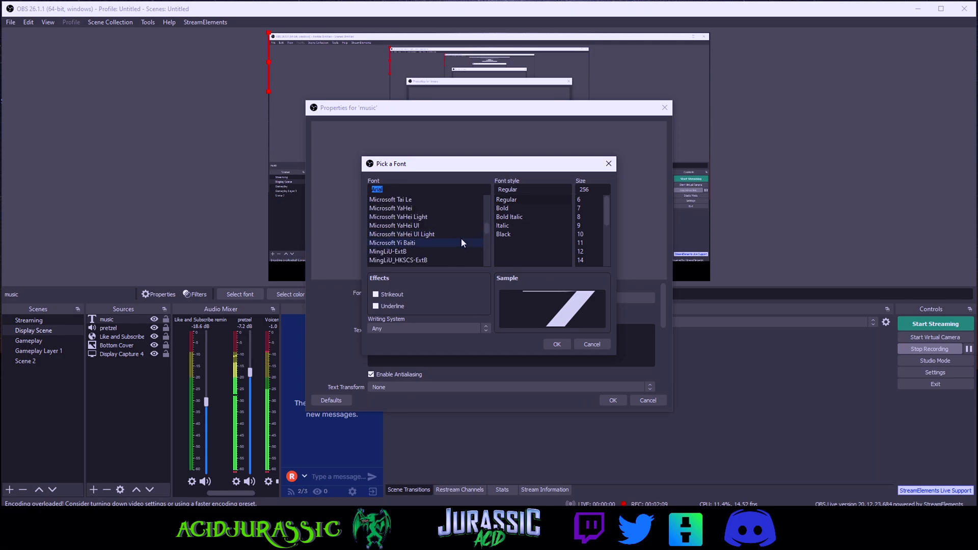
scroll(460, 230, up, 10)
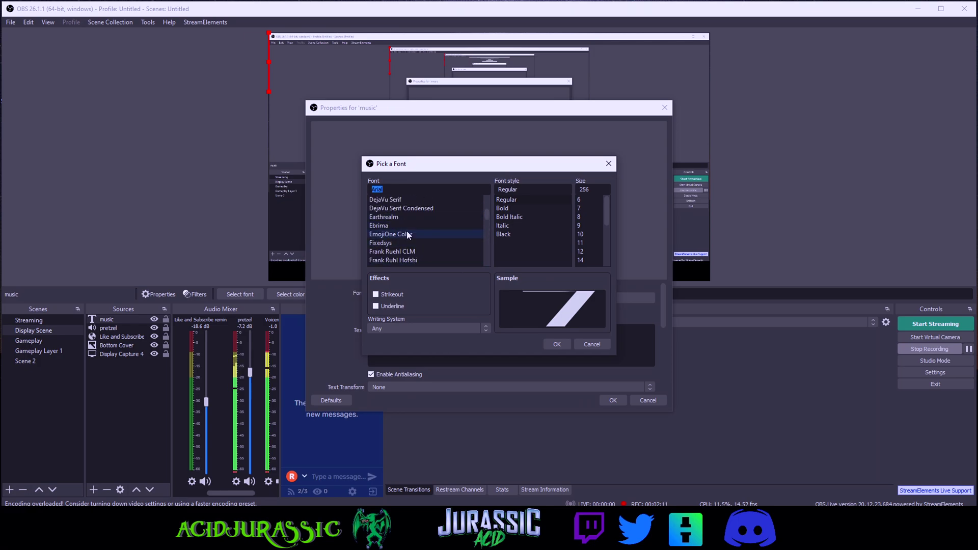
click(386, 225)
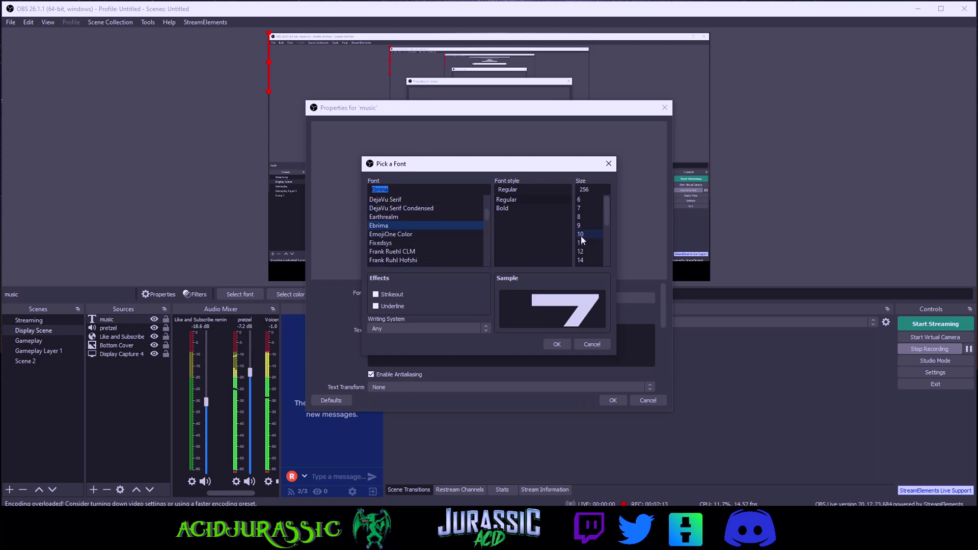
scroll(589, 242, down, 4)
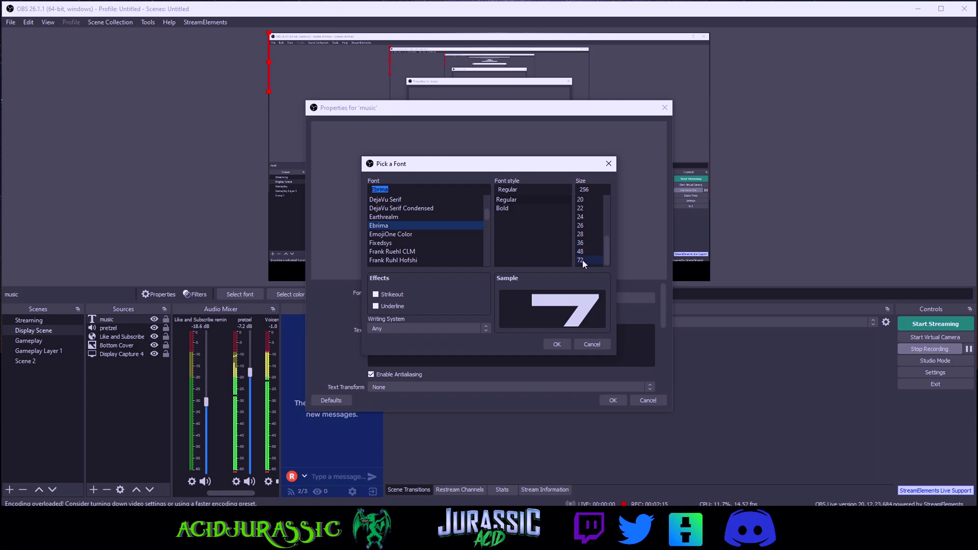
click(583, 261)
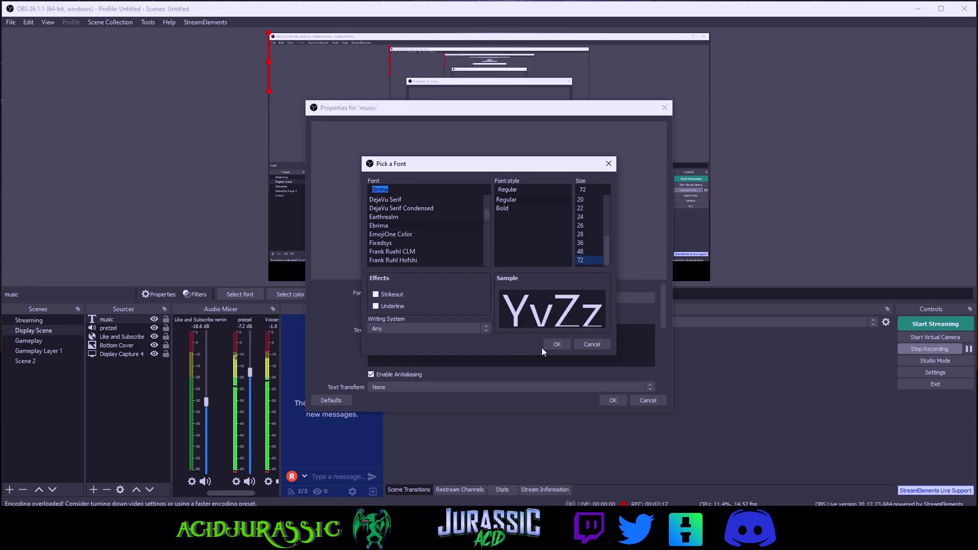
click(554, 345)
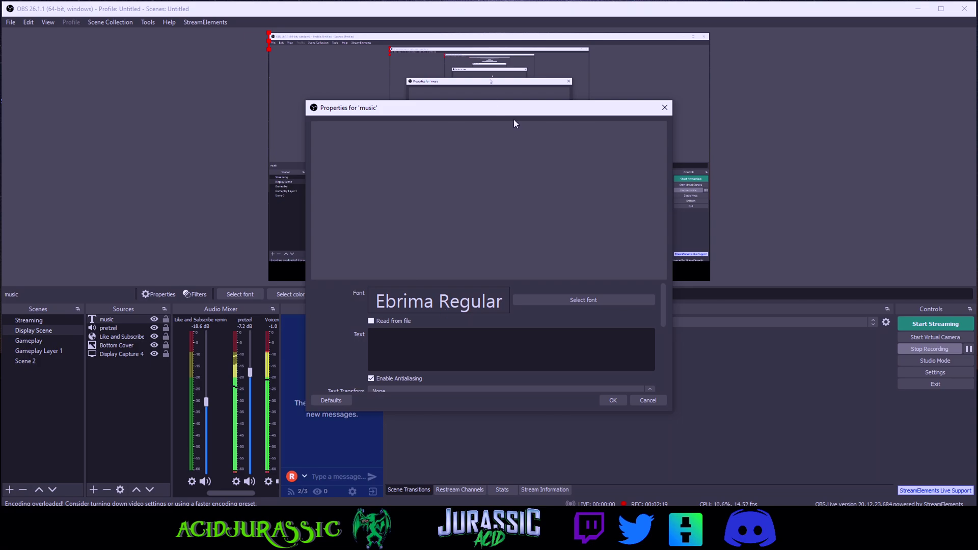
- Make the music text read from E:\obs\pretzel music.txt, checking the path against the Track Info file setting in Pretzel Rocks
drag(512, 113, 343, 8)
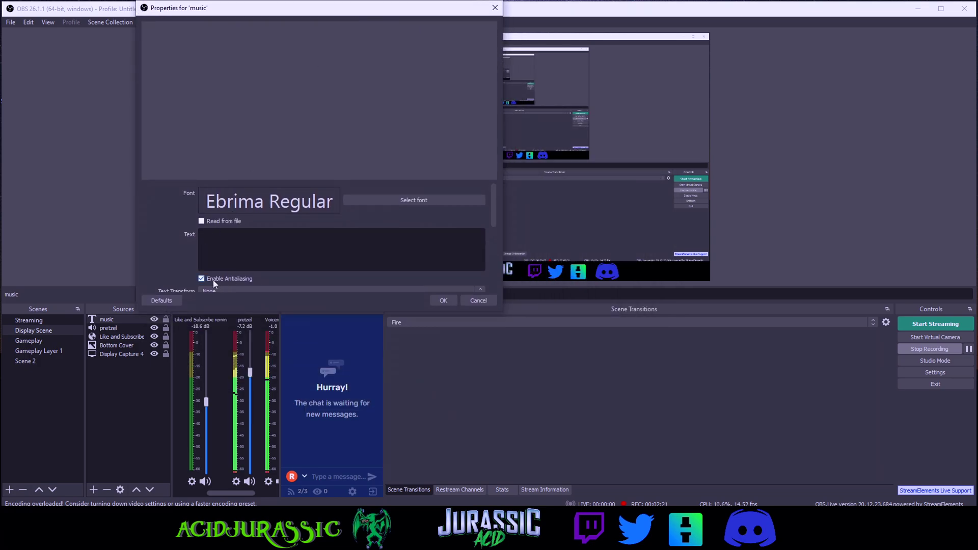
click(202, 222)
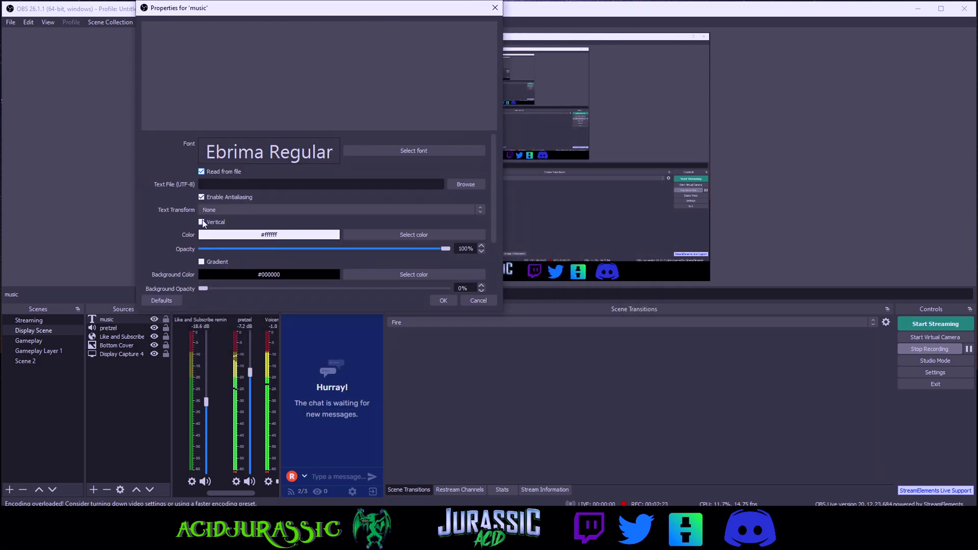
click(473, 185)
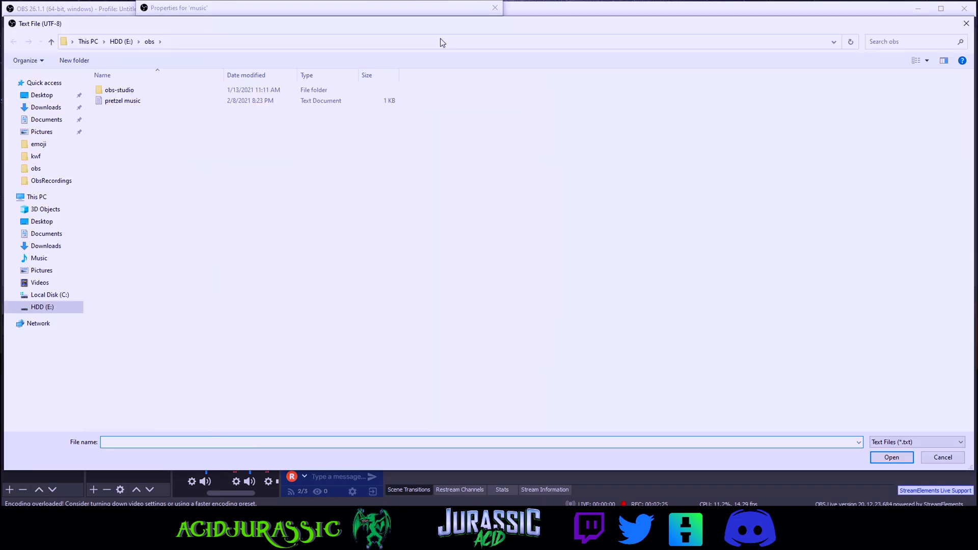
click(113, 100)
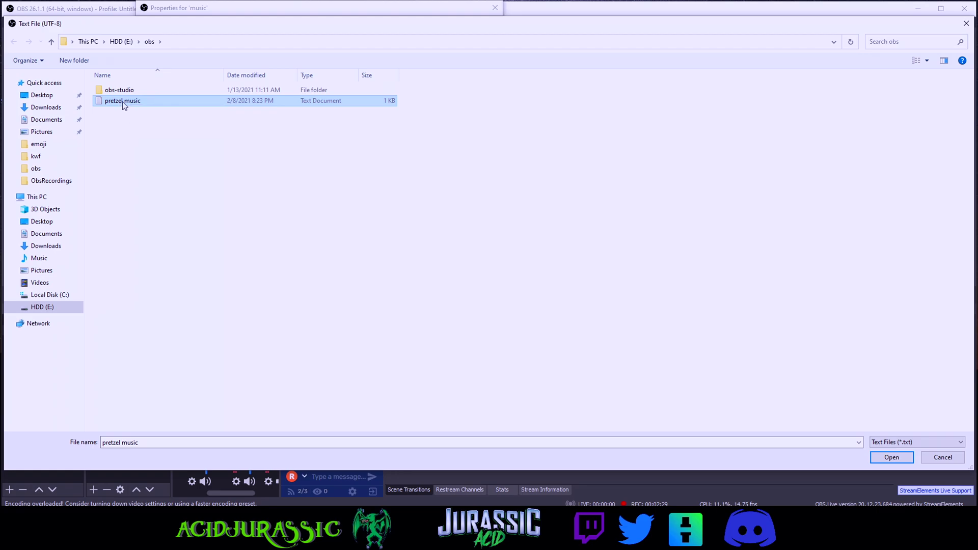
key(alt+Tab)
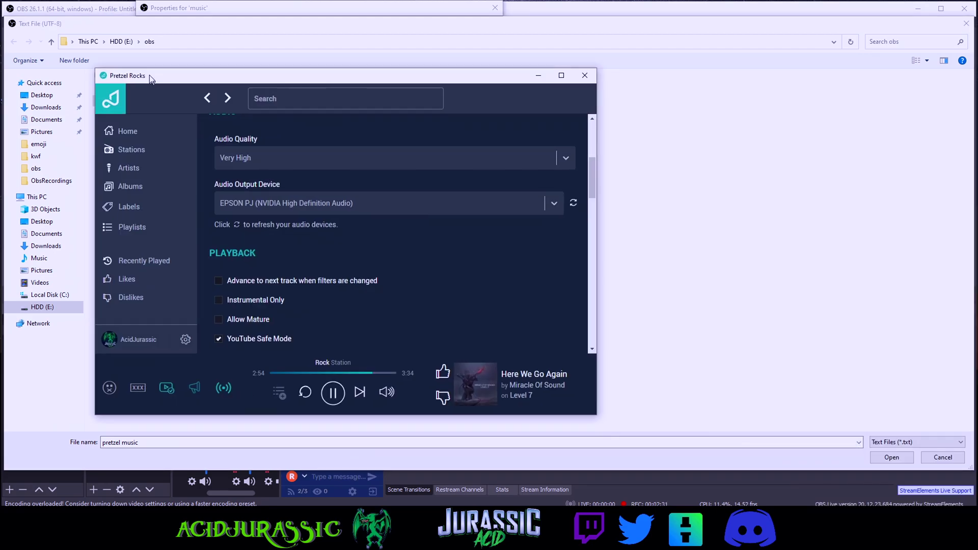
drag(149, 75, 296, 37)
scroll(532, 245, down, 5)
scroll(531, 255, down, 2)
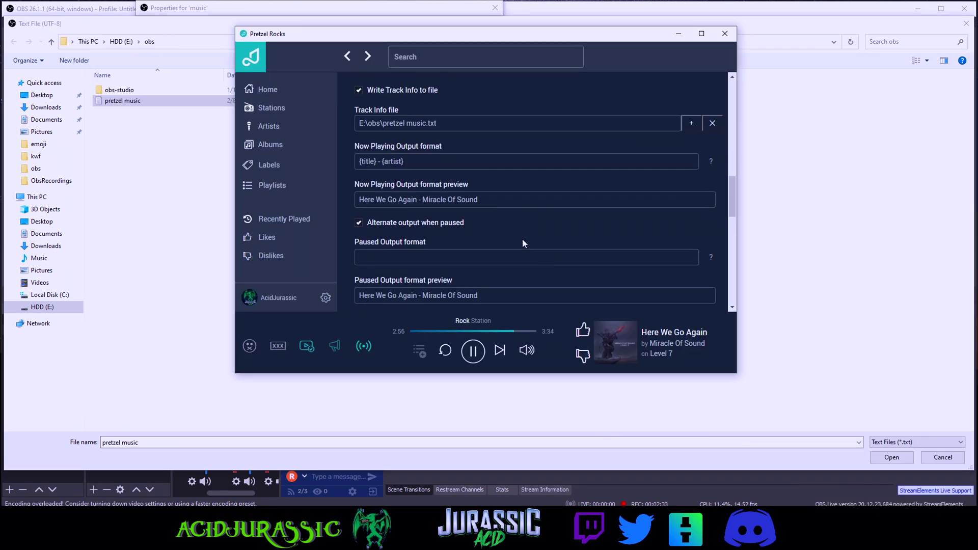
key(alt+Tab)
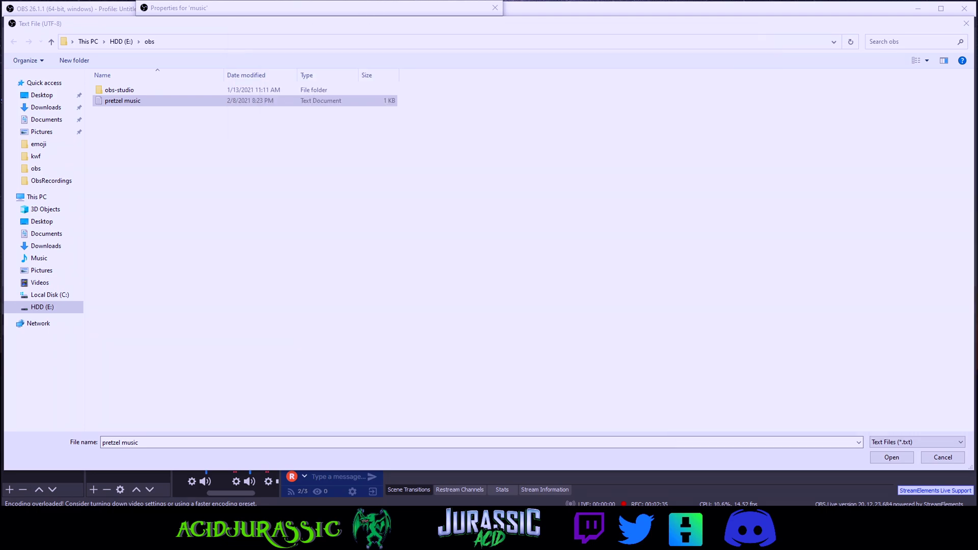
click(899, 458)
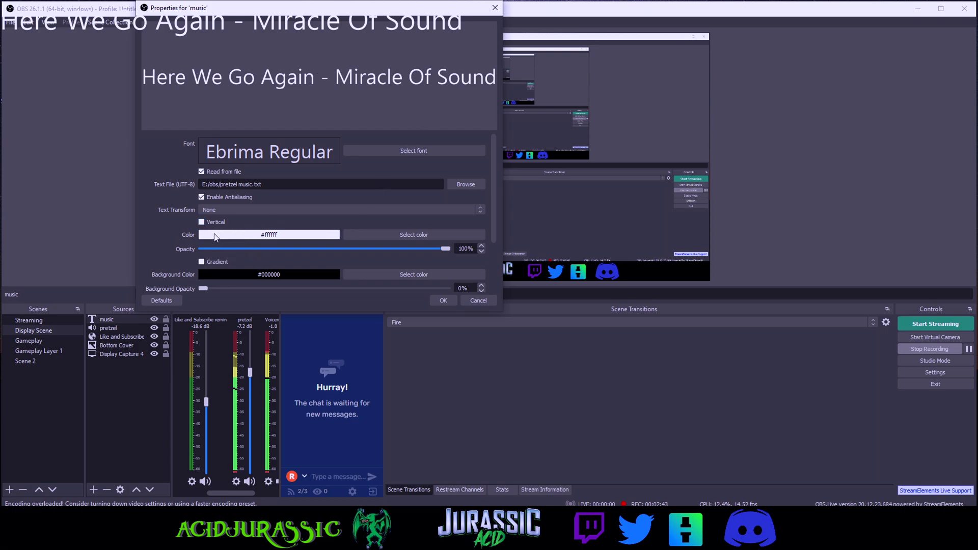
- Turn on a gradient for the music text, with the text color #0dff00 and a gradient direction of 92.50
scroll(219, 239, down, 2)
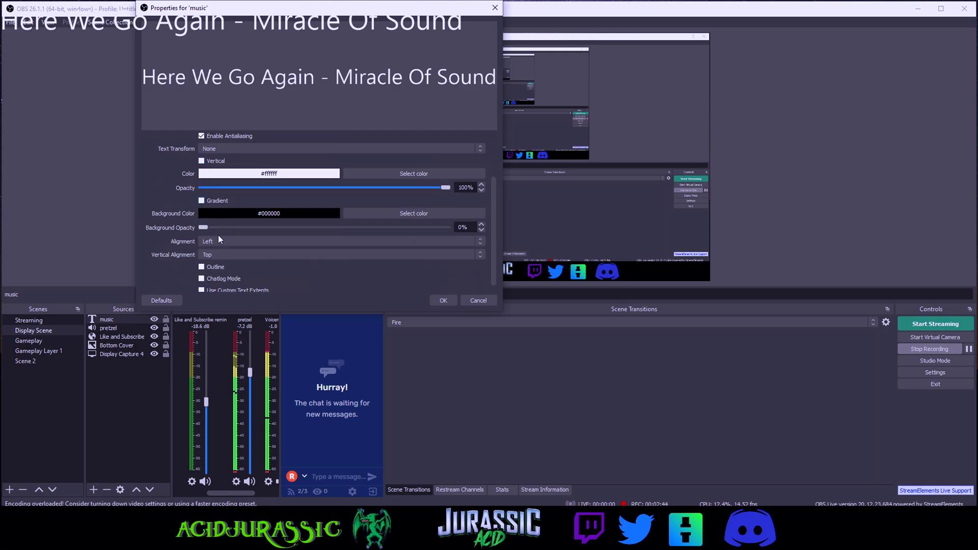
click(201, 201)
click(426, 171)
click(394, 78)
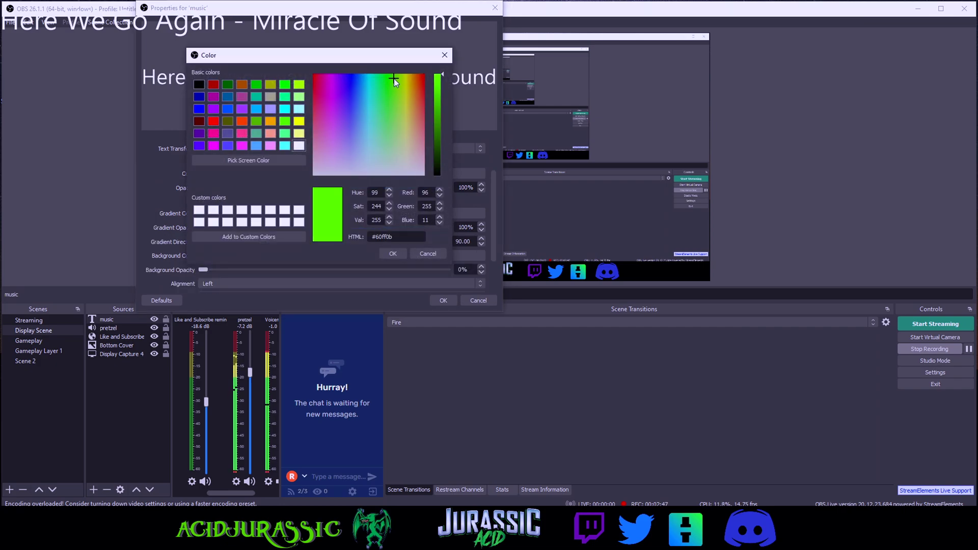
mouse_move(393, 78)
mouse_down()
mouse_move(404, 68)
mouse_move(388, 66)
mouse_up()
click(393, 254)
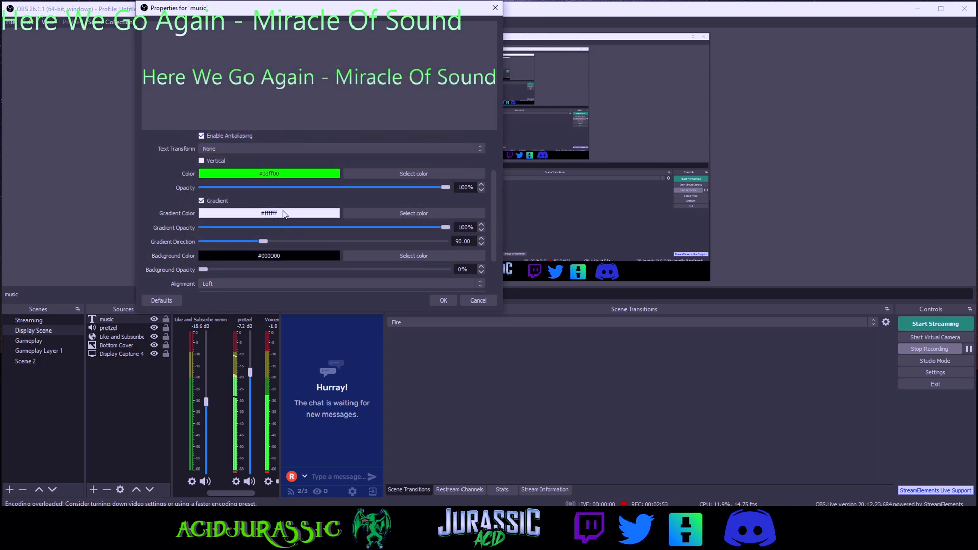
drag(445, 227, 495, 222)
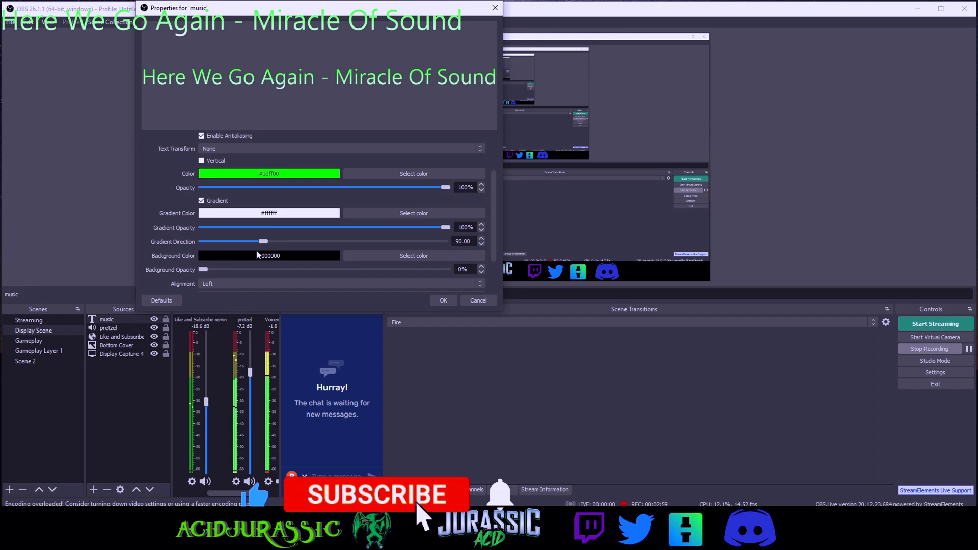
mouse_move(267, 241)
mouse_down()
mouse_move(402, 242)
mouse_move(216, 241)
mouse_move(344, 244)
mouse_move(265, 240)
mouse_up()
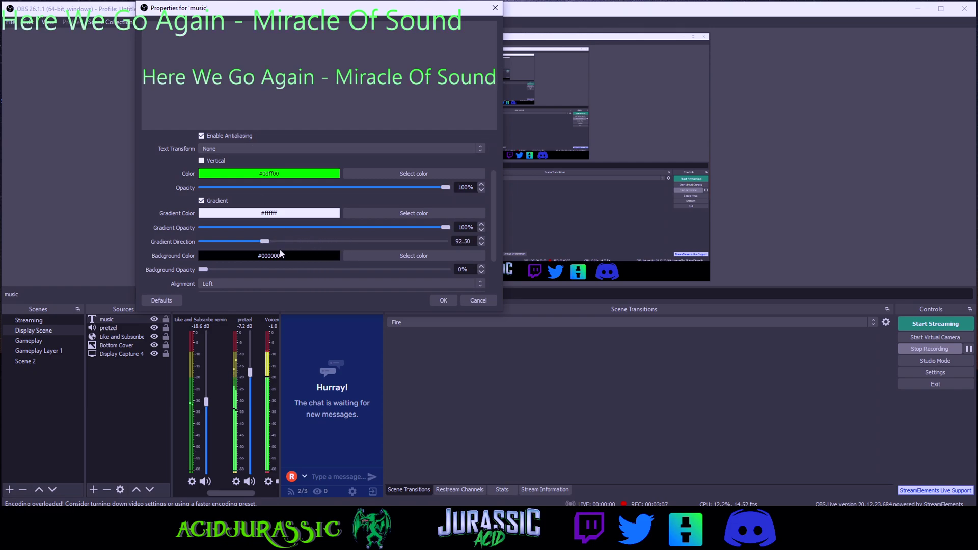
- Try a black background at 88% opacity behind the music text and return the background opacity to 0%
scroll(244, 262, down, 1)
drag(204, 239, 417, 239)
drag(306, 7, 573, 107)
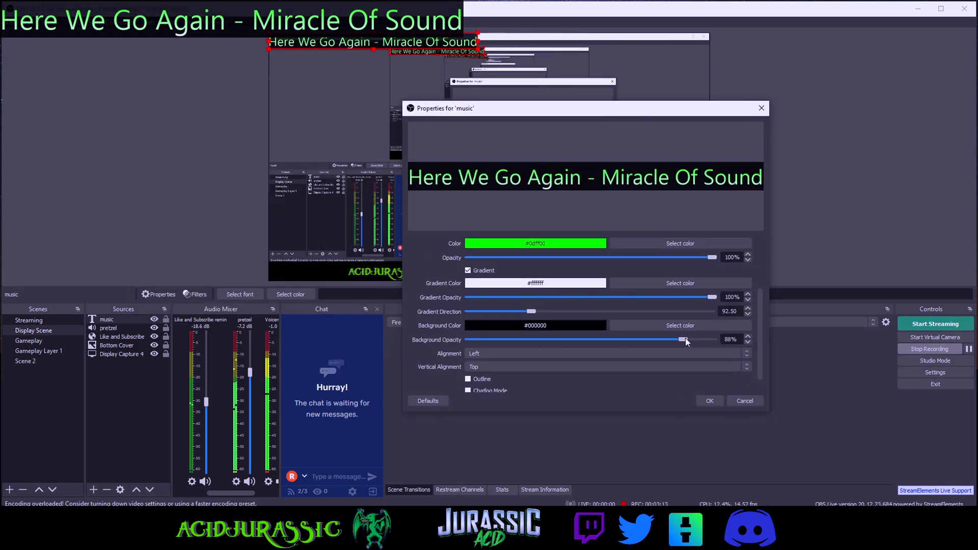
drag(684, 340, 450, 330)
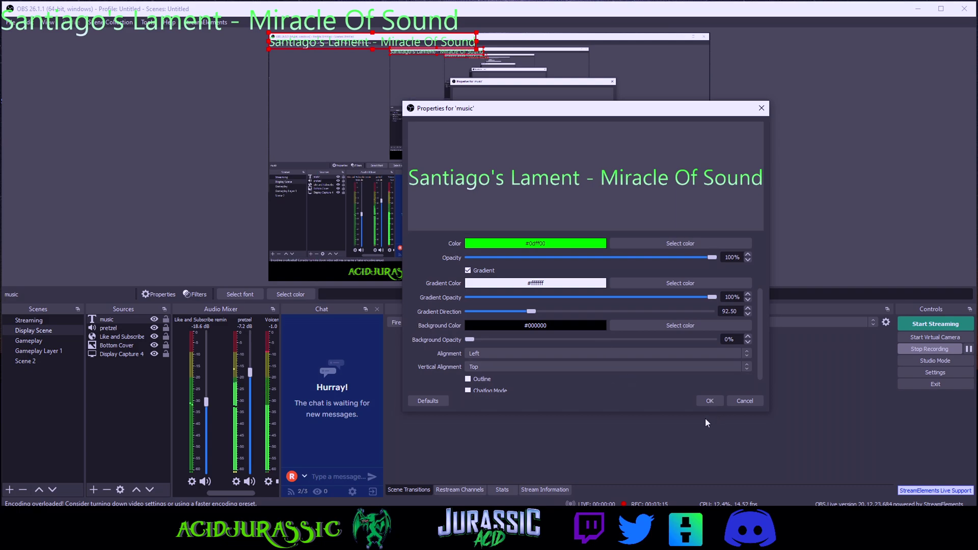
- Accept the music text's properties and move the text to the lower right area of the scene, above the bottom banner
click(710, 401)
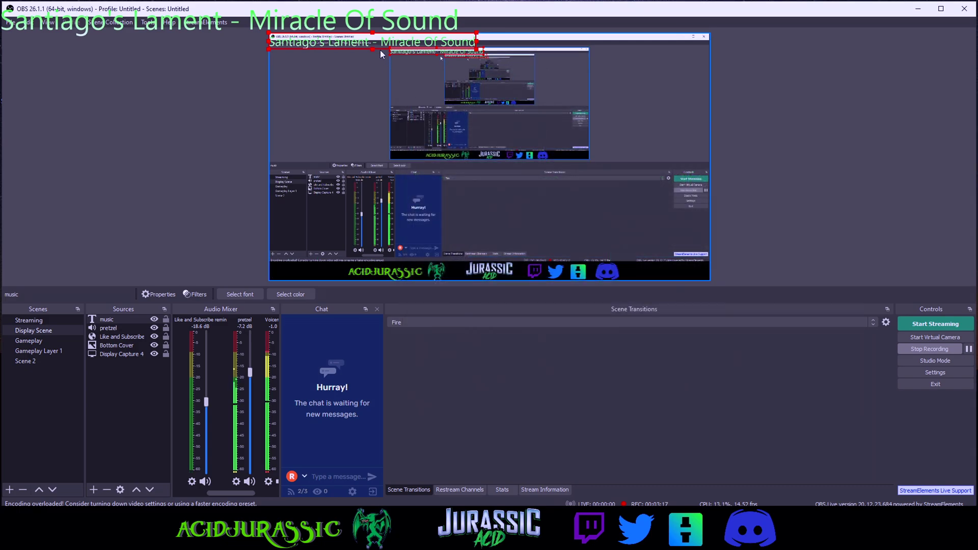
drag(378, 42, 552, 231)
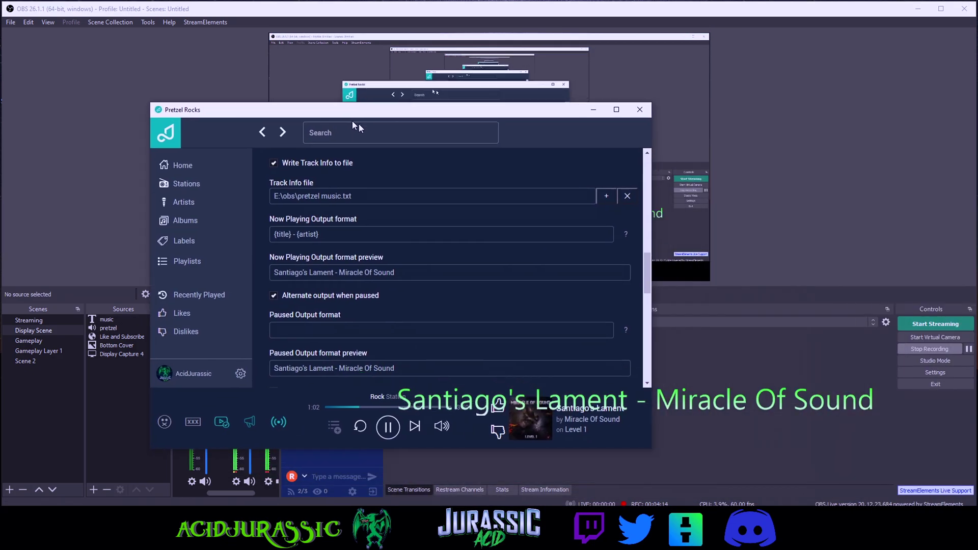
- Switch to Pretzel Rocks, move its window clear of the song text, and skip to the next song to test the text update
drag(359, 124, 176, 57)
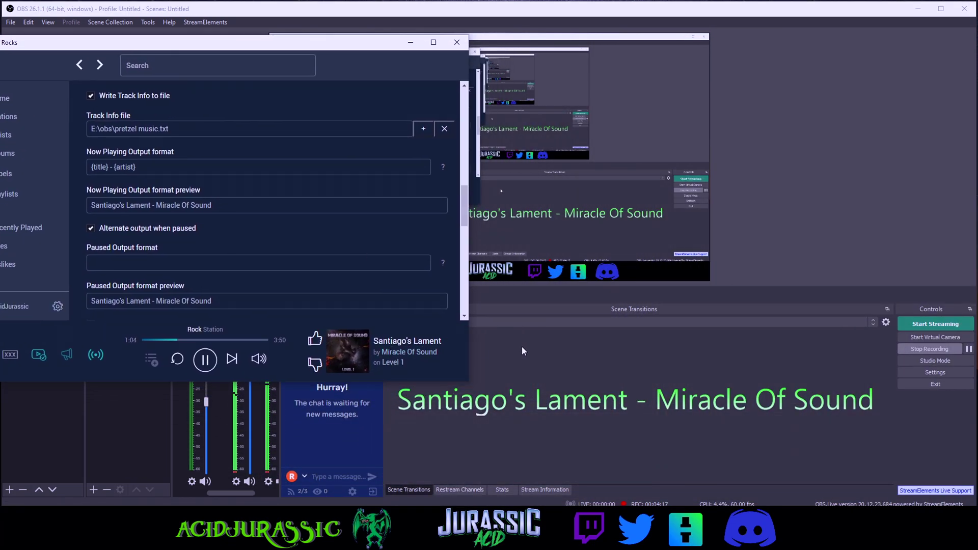
click(232, 360)
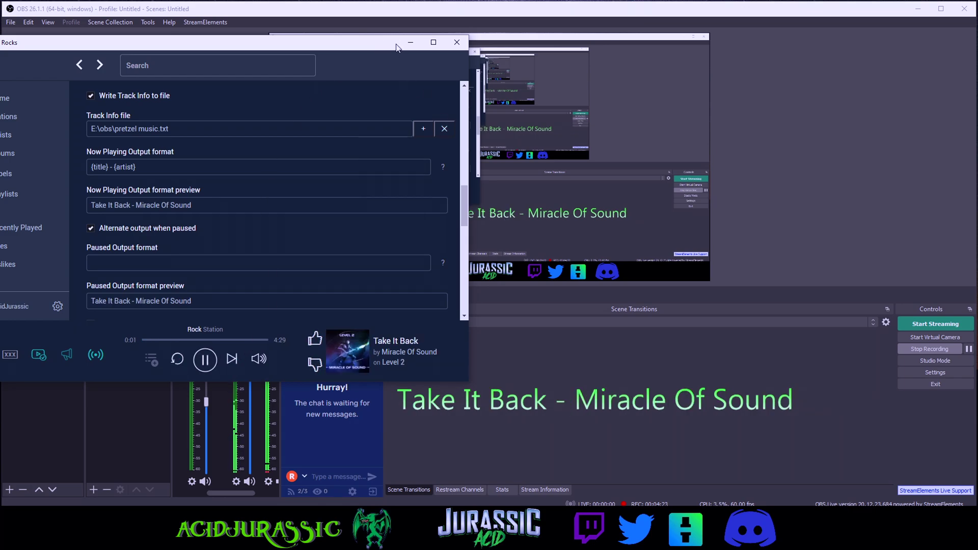
drag(395, 42, 313, 49)
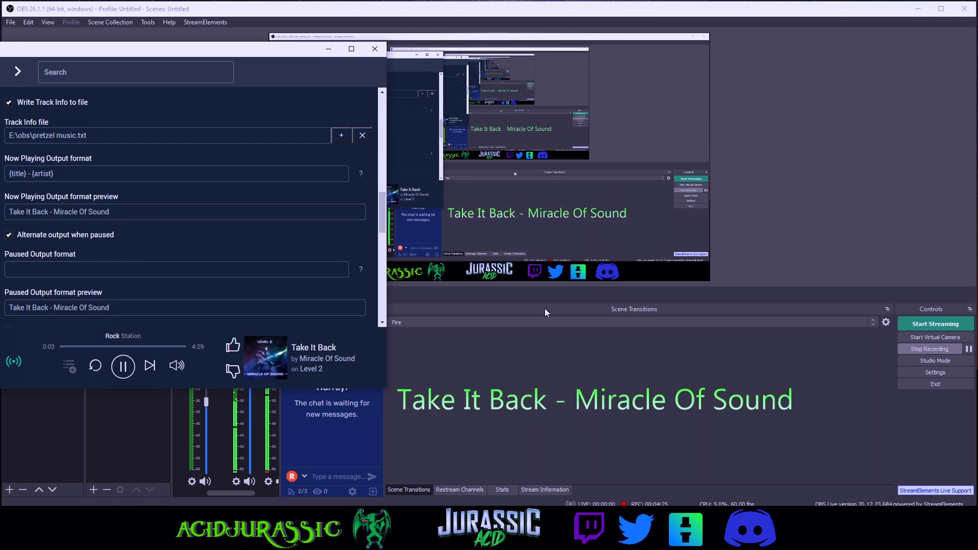